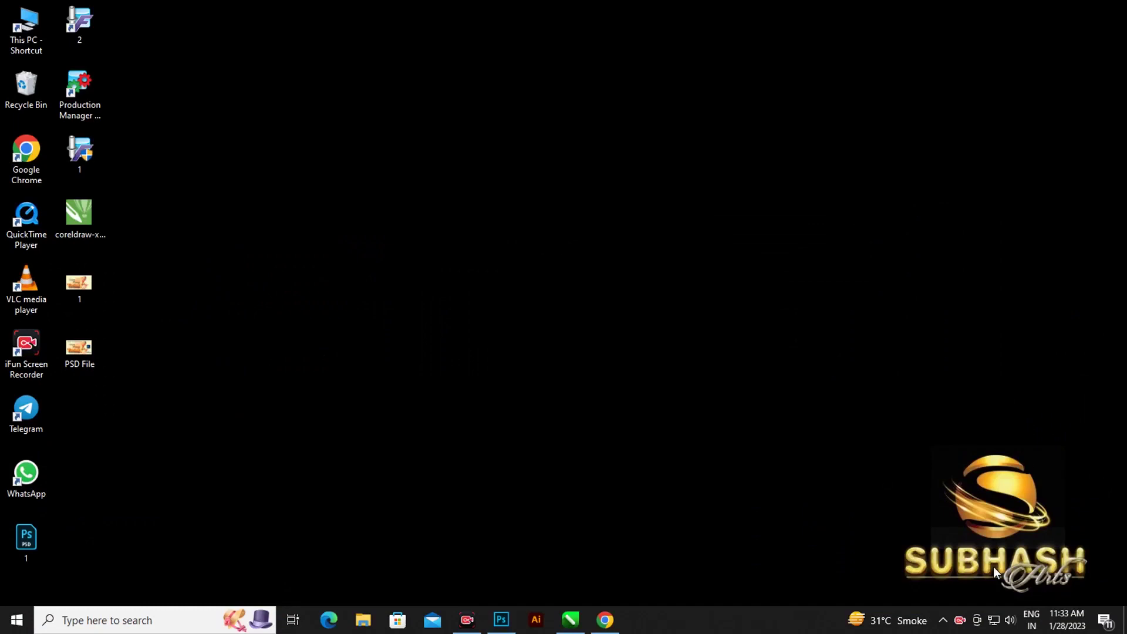
Go to the Downloads folder through This PC in File Explorer.
double_click(32, 32)
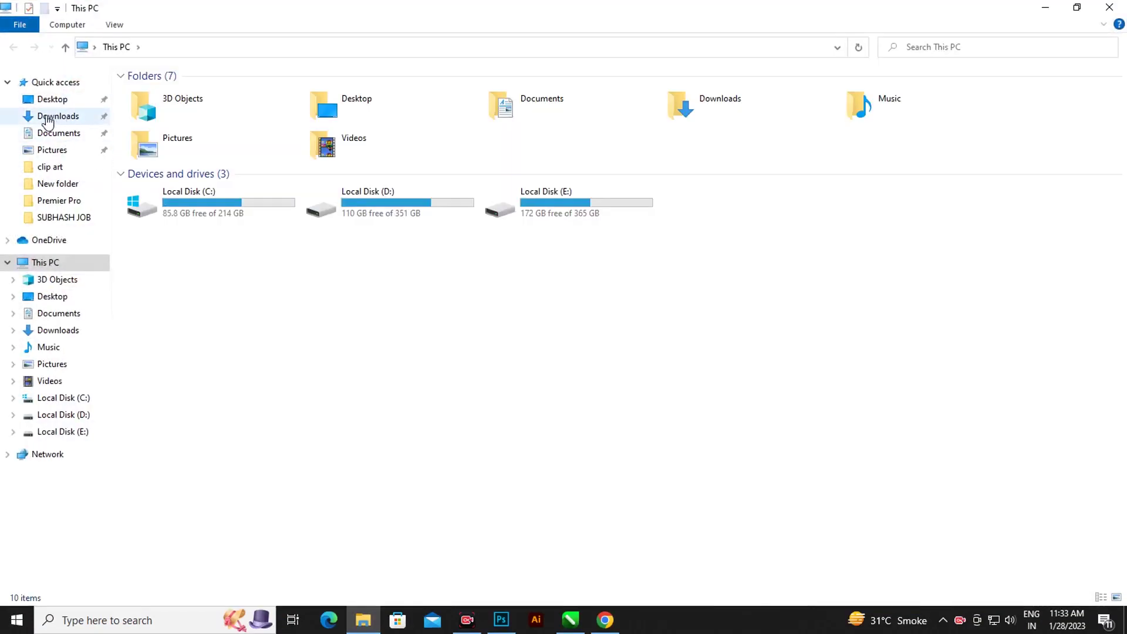
left_click(59, 118)
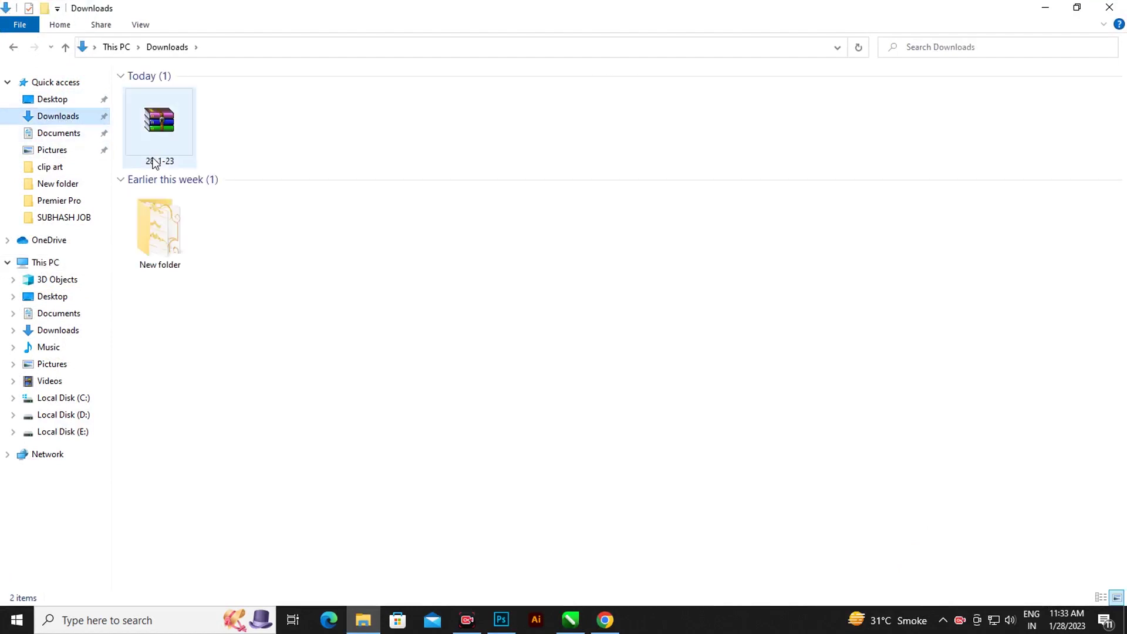
Extract the 28-1-23 archive with WinRAR, entering the archive password, to get 1.psd.
right_click(157, 128)
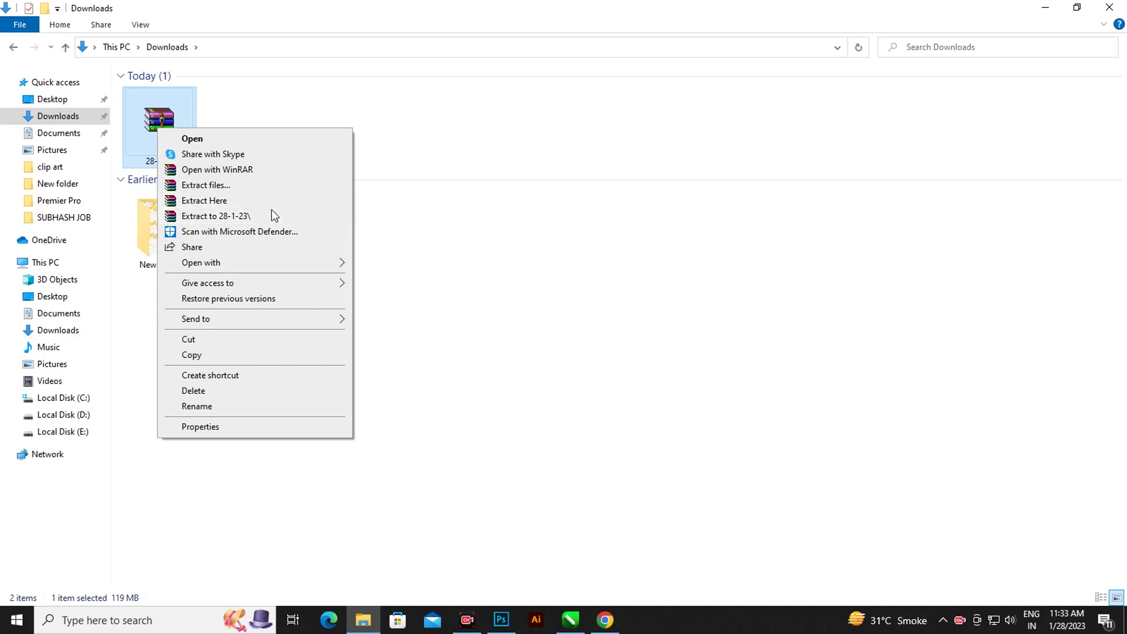
left_click(208, 202)
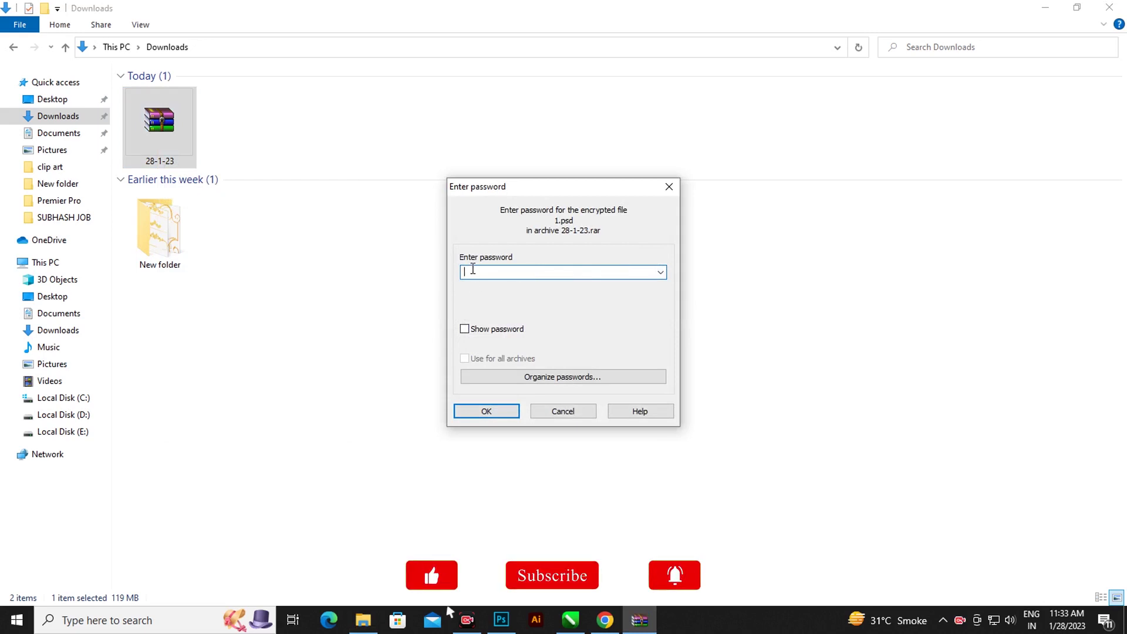
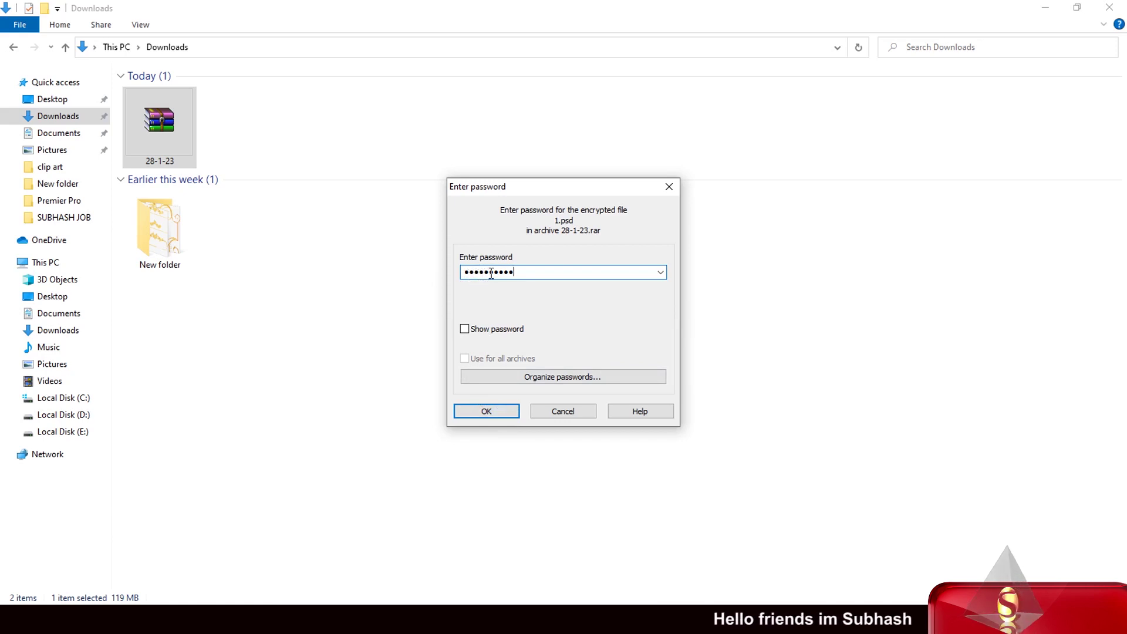
left_click(488, 412)
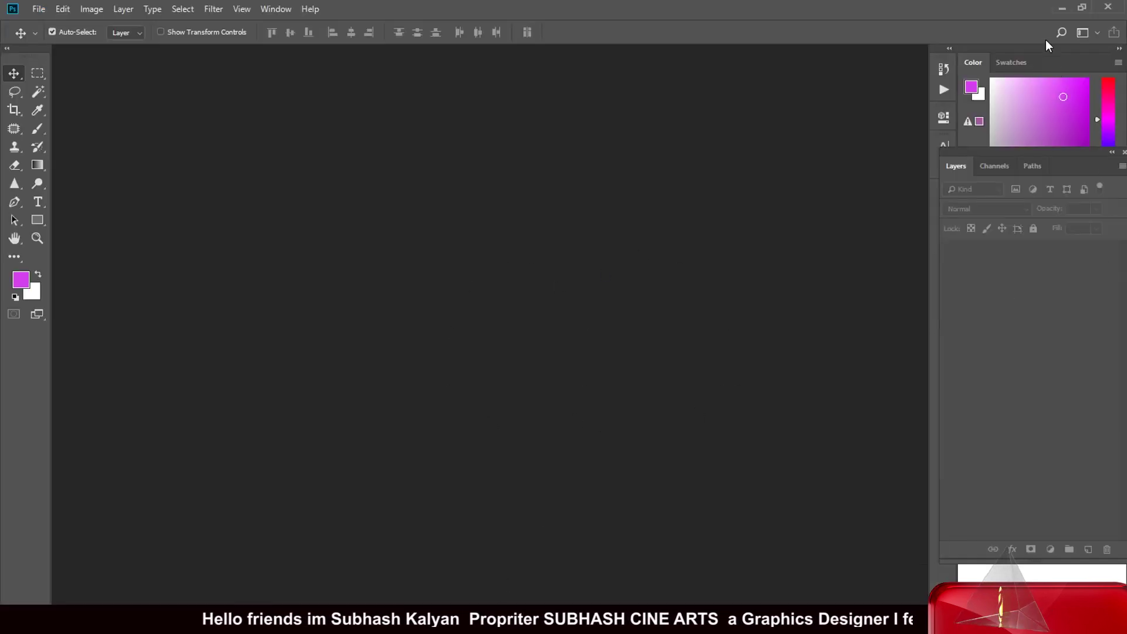
Open the extracted 1.psd in Photoshop by dropping it from Downloads onto the window.
left_click(1061, 8)
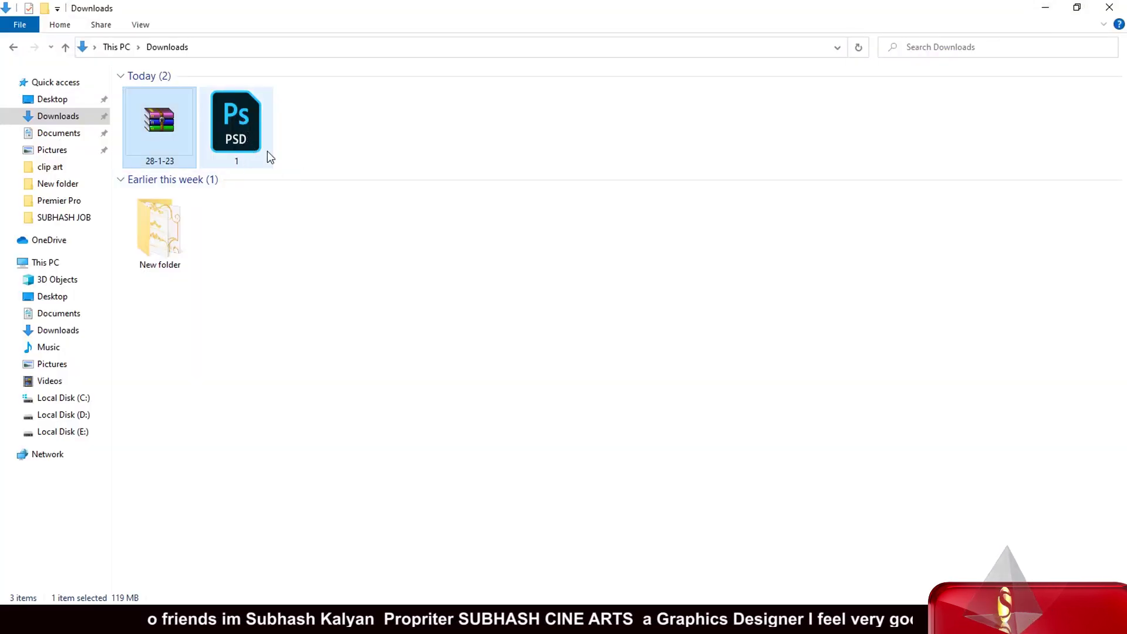
left_click_drag(249, 113, 506, 596)
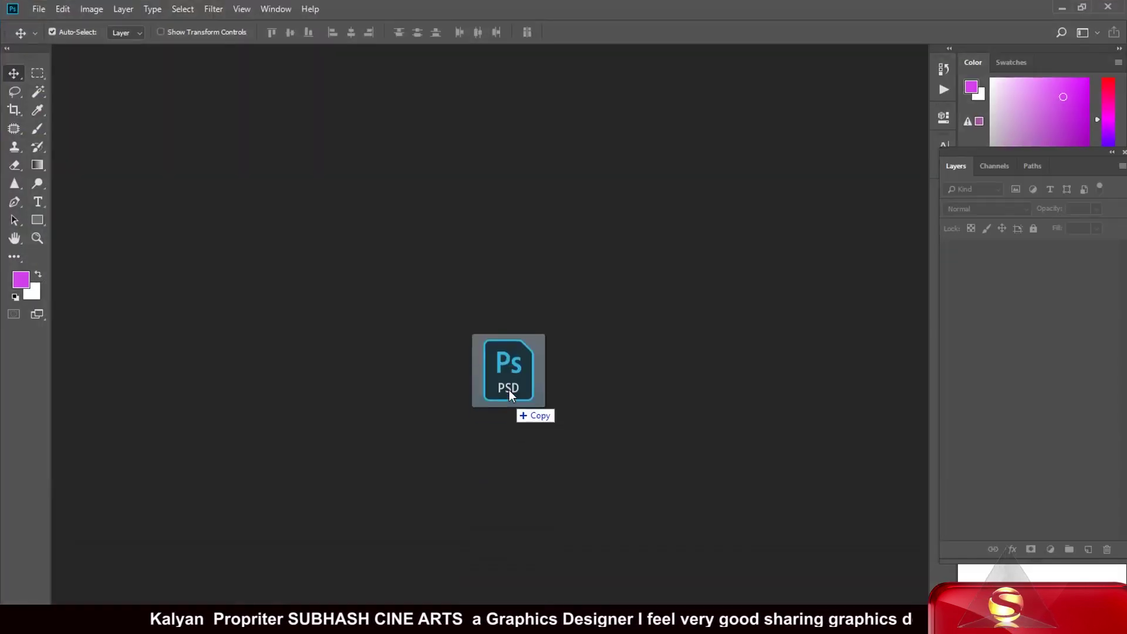
left_click_drag(506, 596, 508, 388)
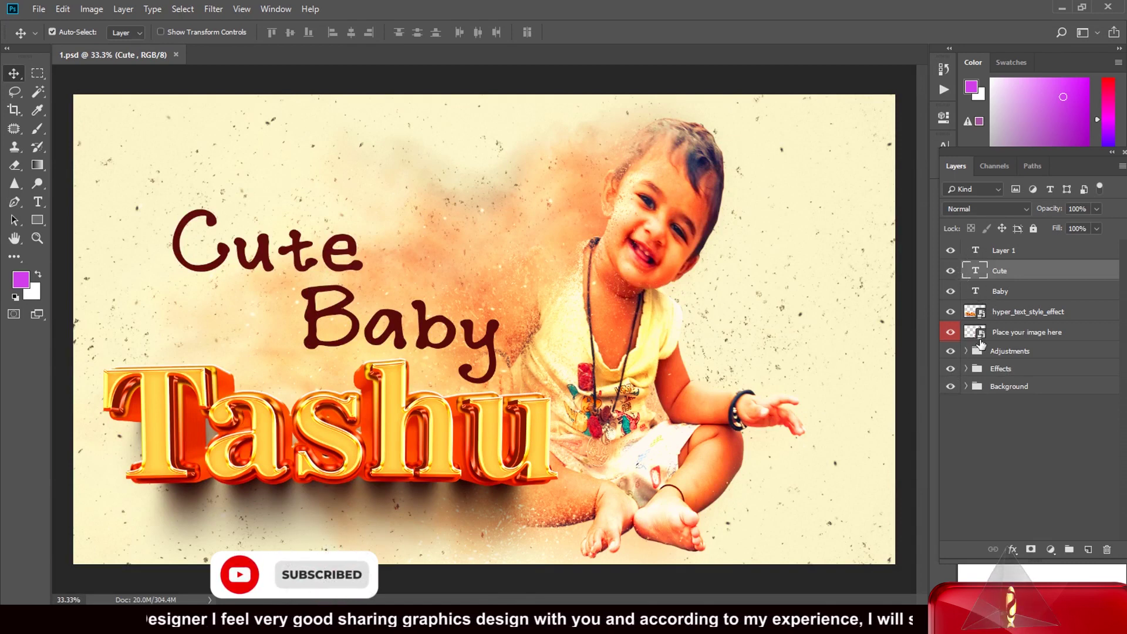
Open the 'Place your image here' smart object and delete its existing child photo layer.
left_click(977, 317)
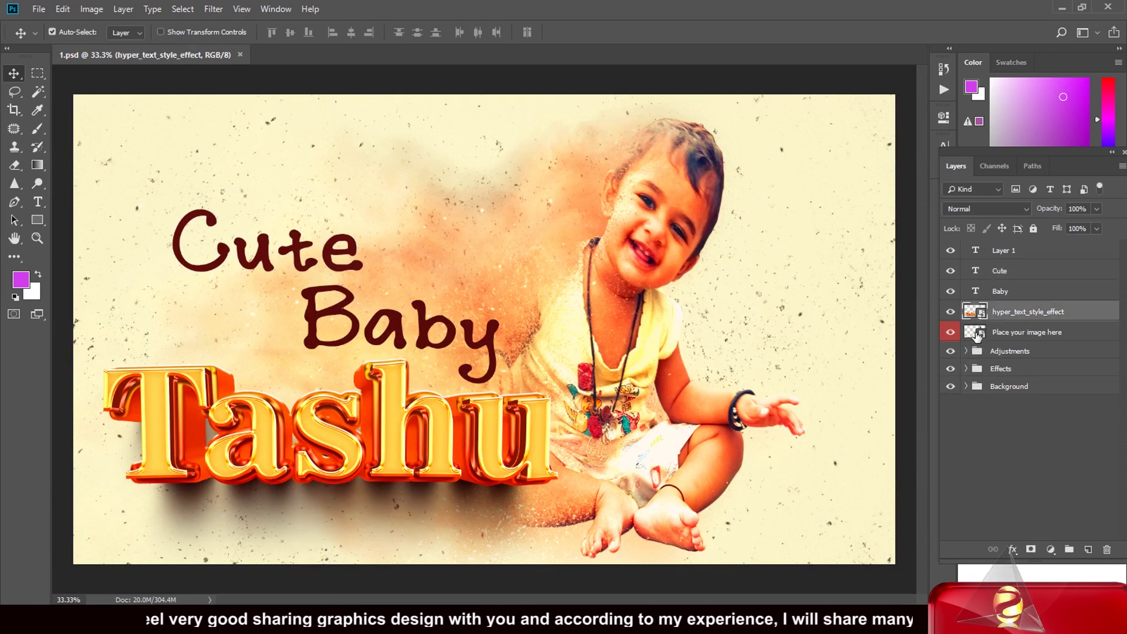
left_click(980, 333)
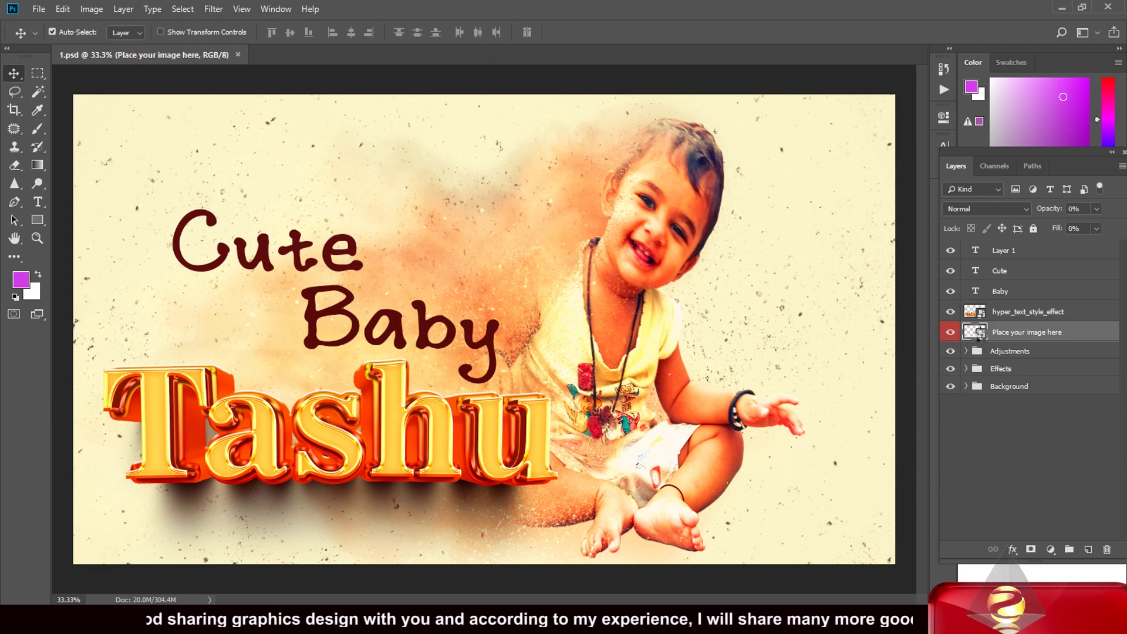
double_click(974, 332)
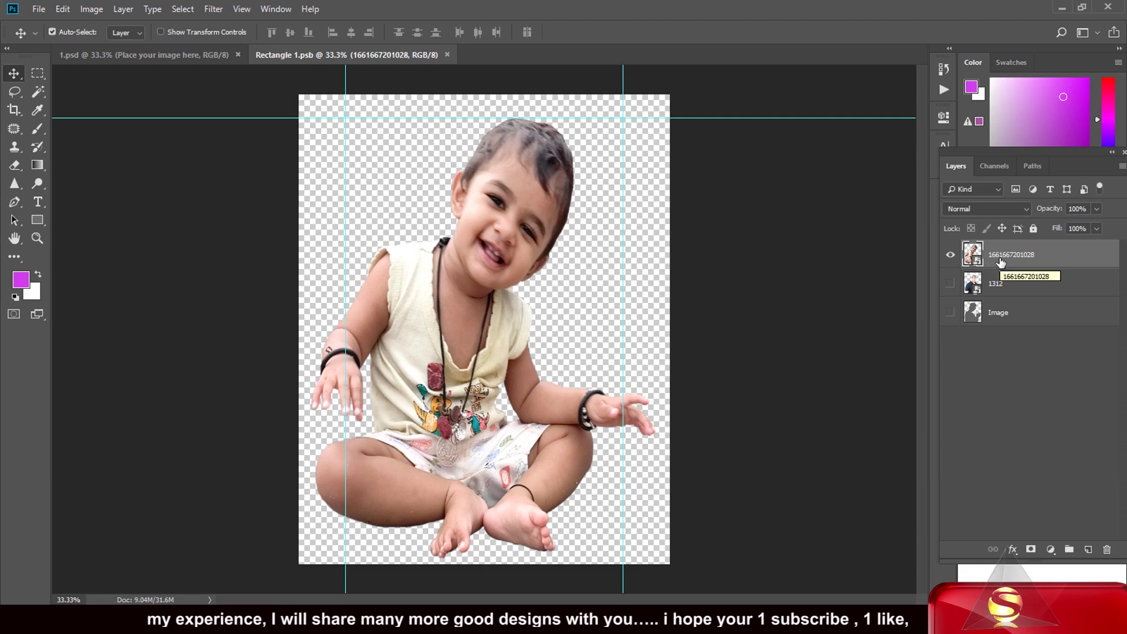
key("Delete")
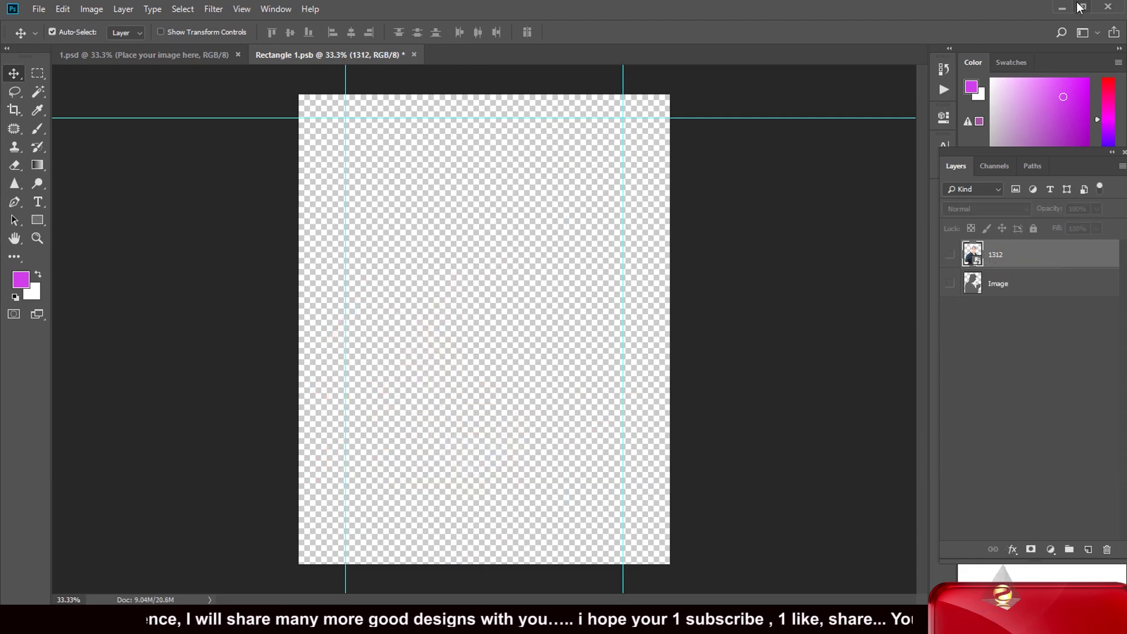
left_click(1062, 8)
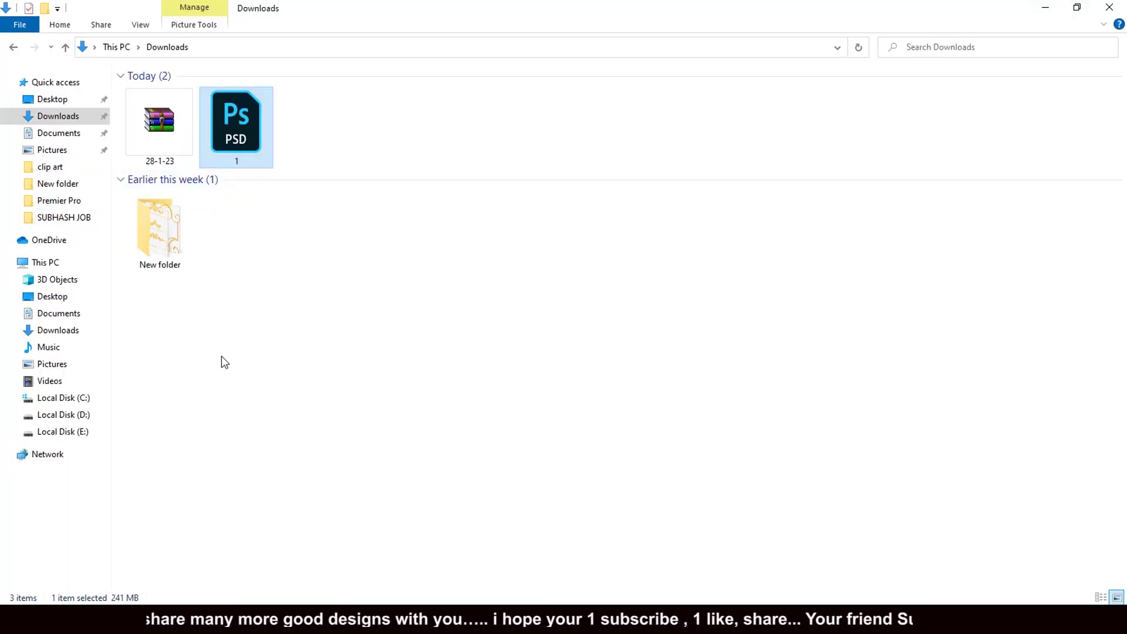
left_click(73, 433)
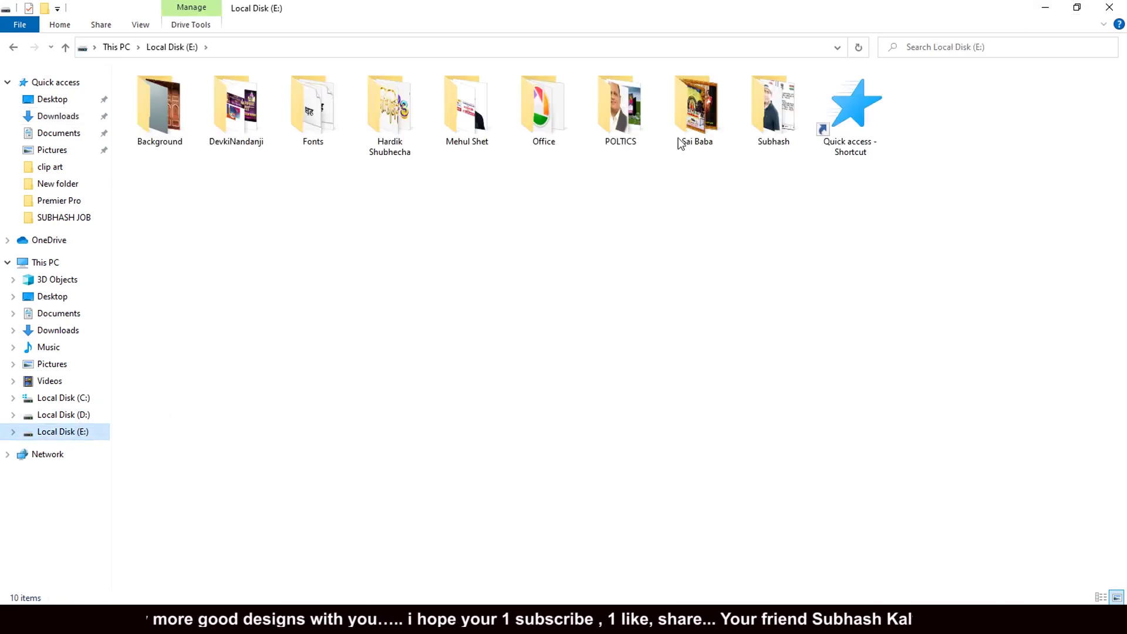
double_click(766, 113)
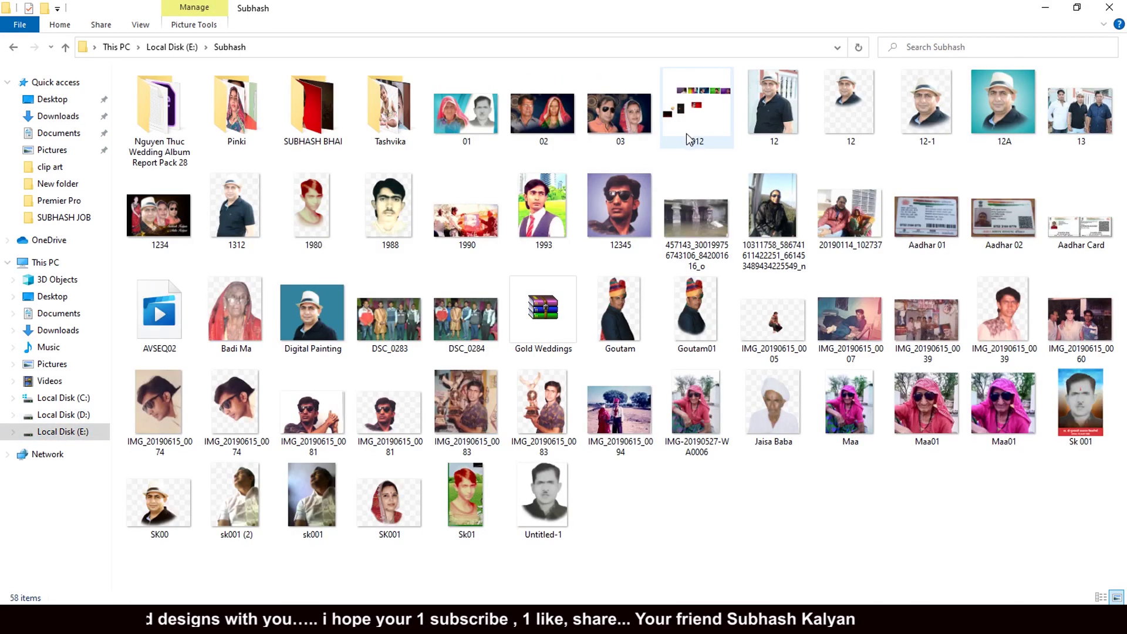
double_click(389, 114)
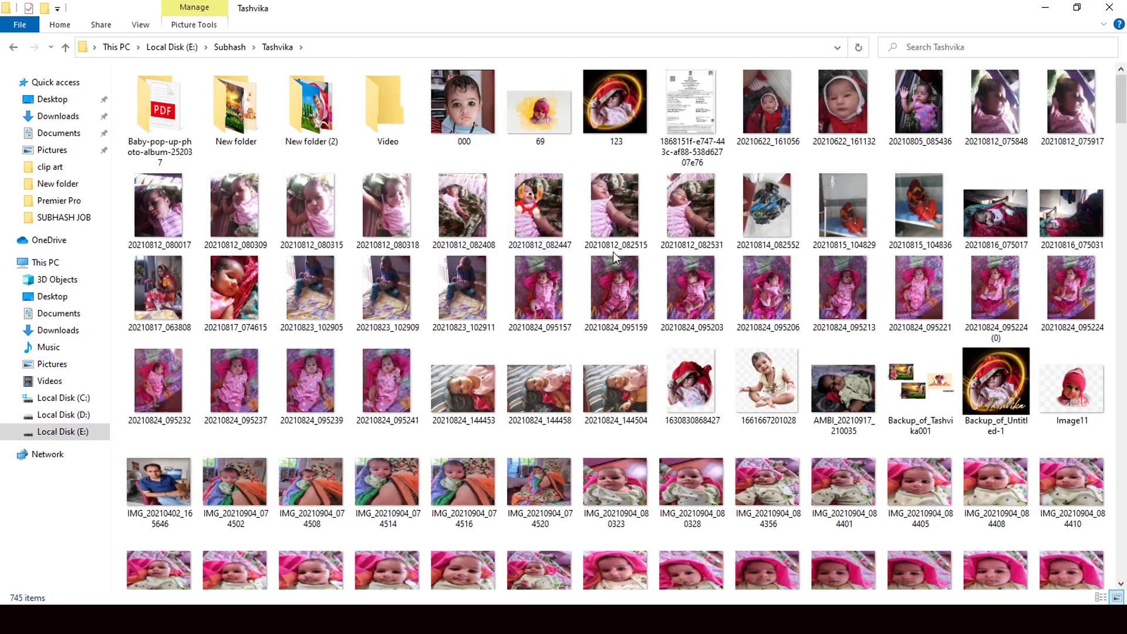
left_click_drag(774, 383, 512, 555)
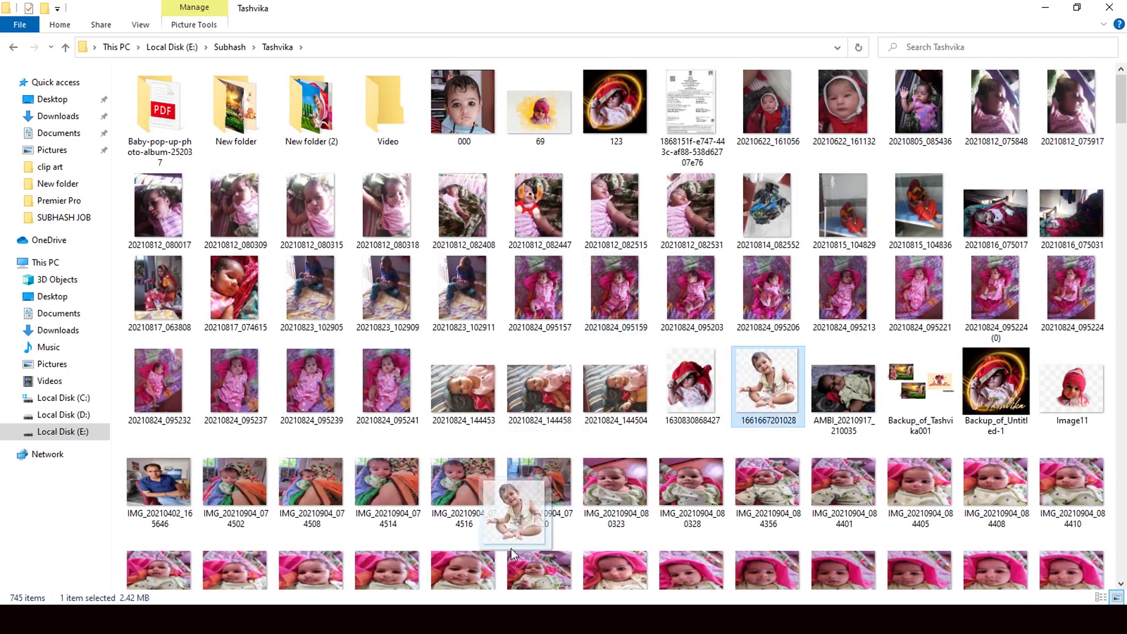
mouse_move(513, 554)
left_mouse_down()
mouse_move(510, 622)
mouse_move(486, 368)
left_mouse_up()
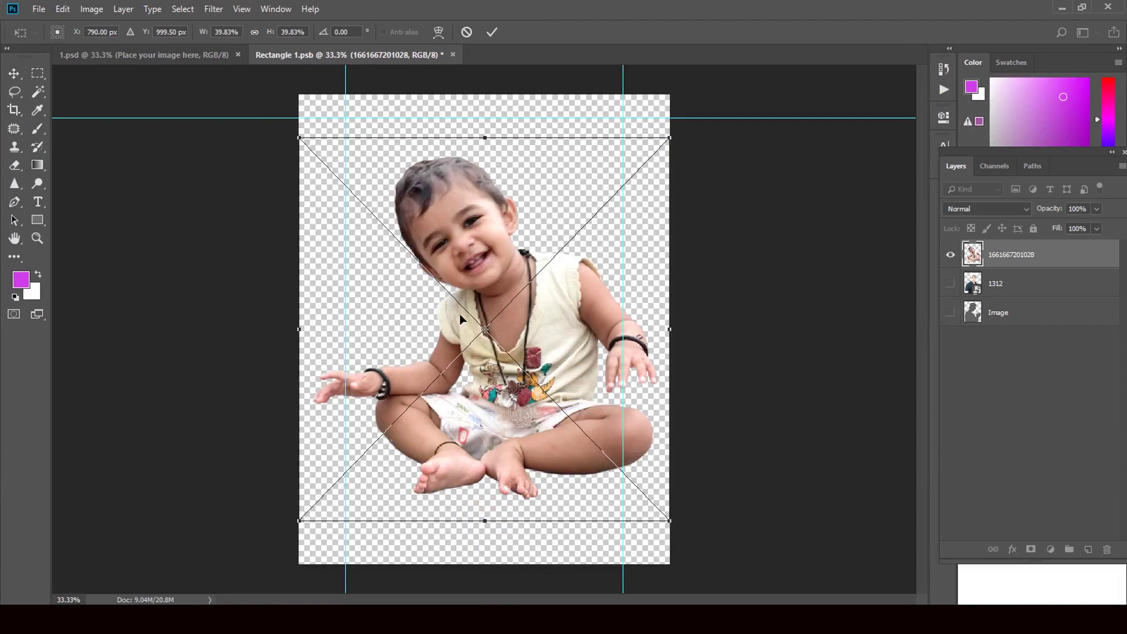
left_click_drag(364, 351, 845, 352)
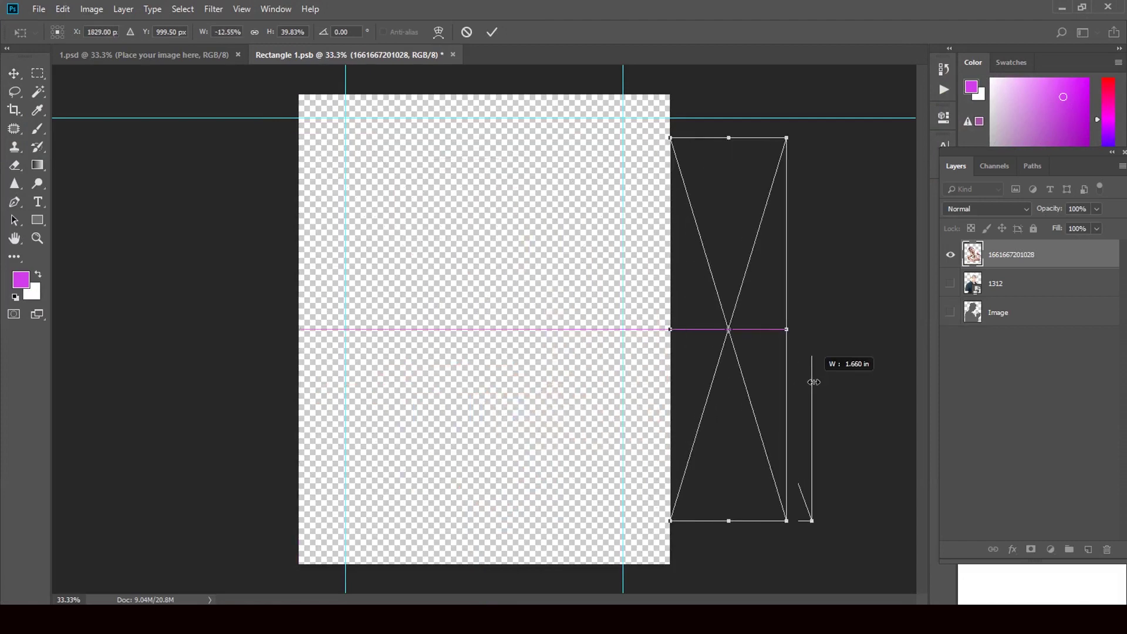
left_click_drag(664, 417, 536, 377)
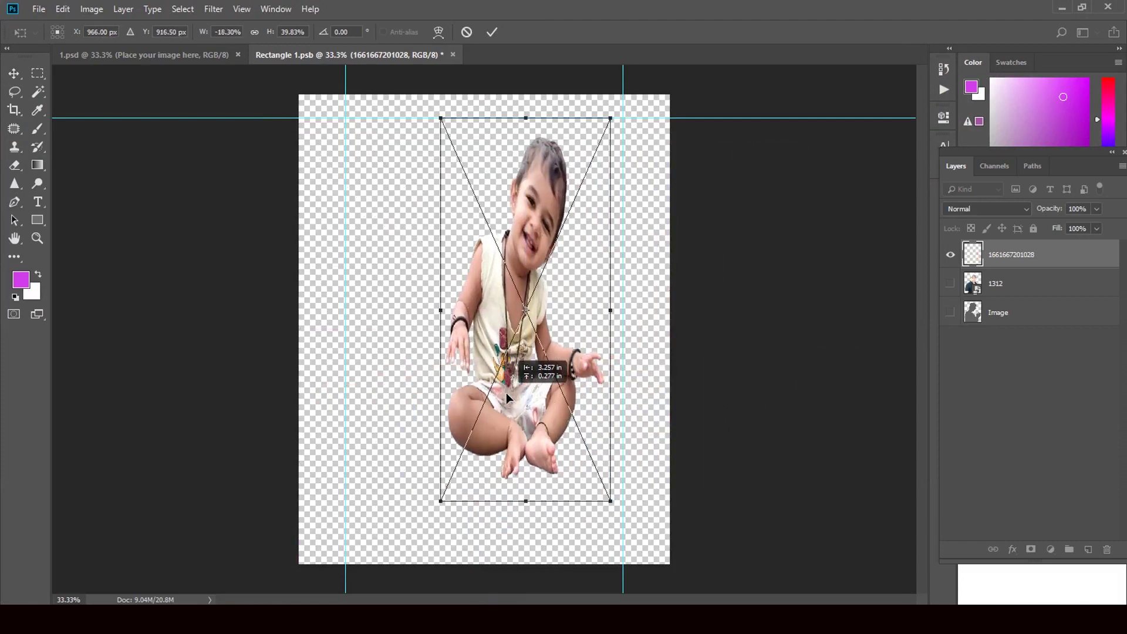
left_click_drag(642, 315, 669, 311)
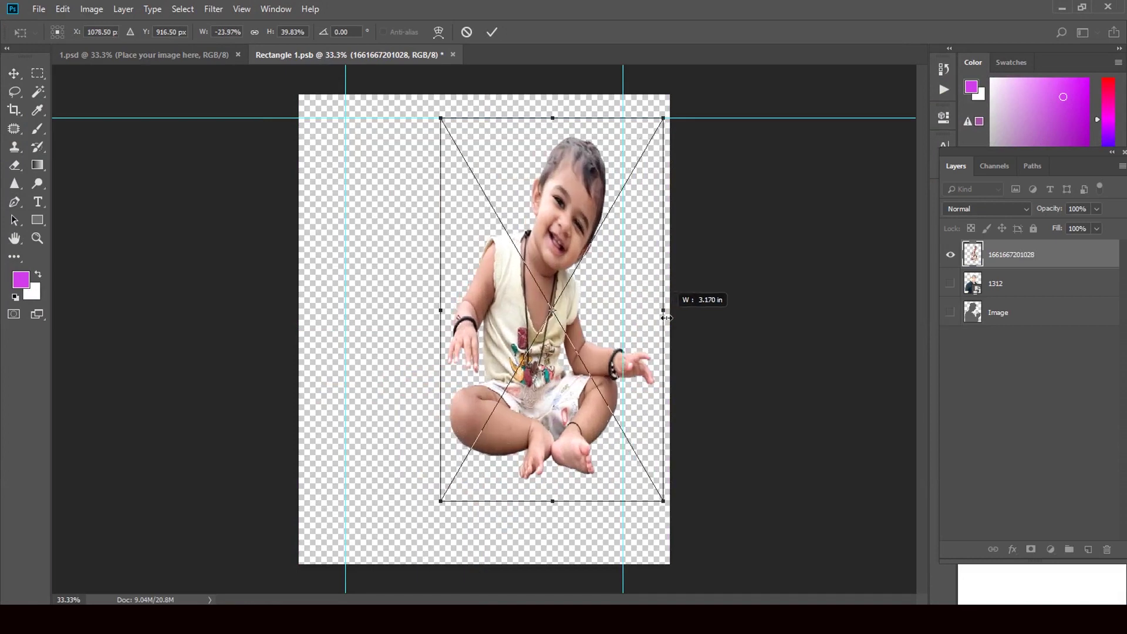
left_click_drag(440, 311, 402, 310)
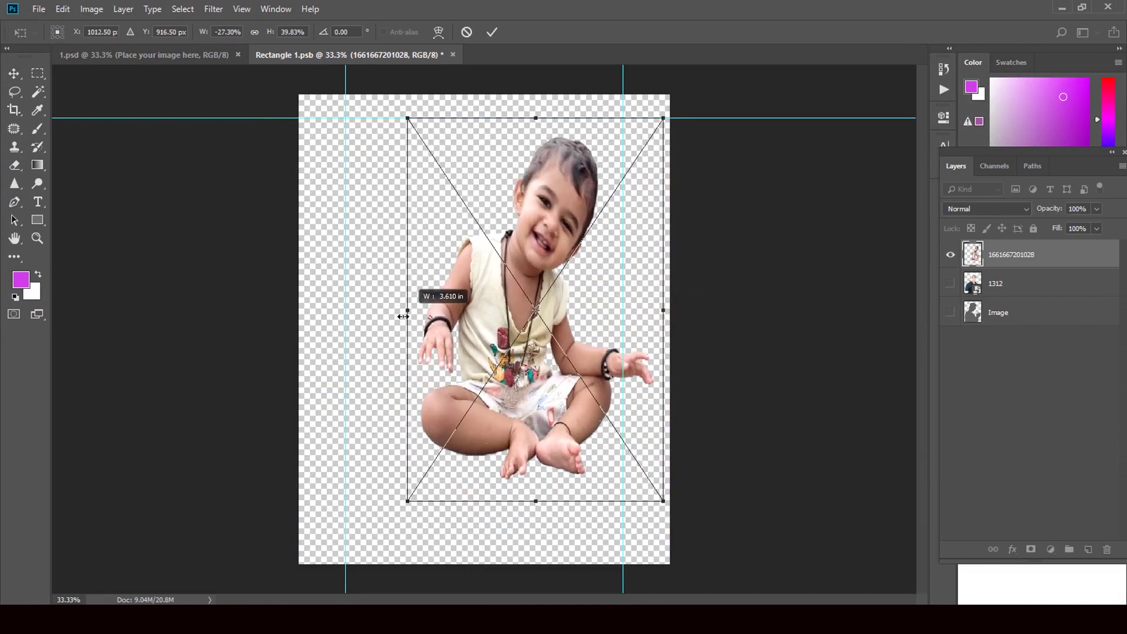
left_click_drag(402, 502, 299, 582)
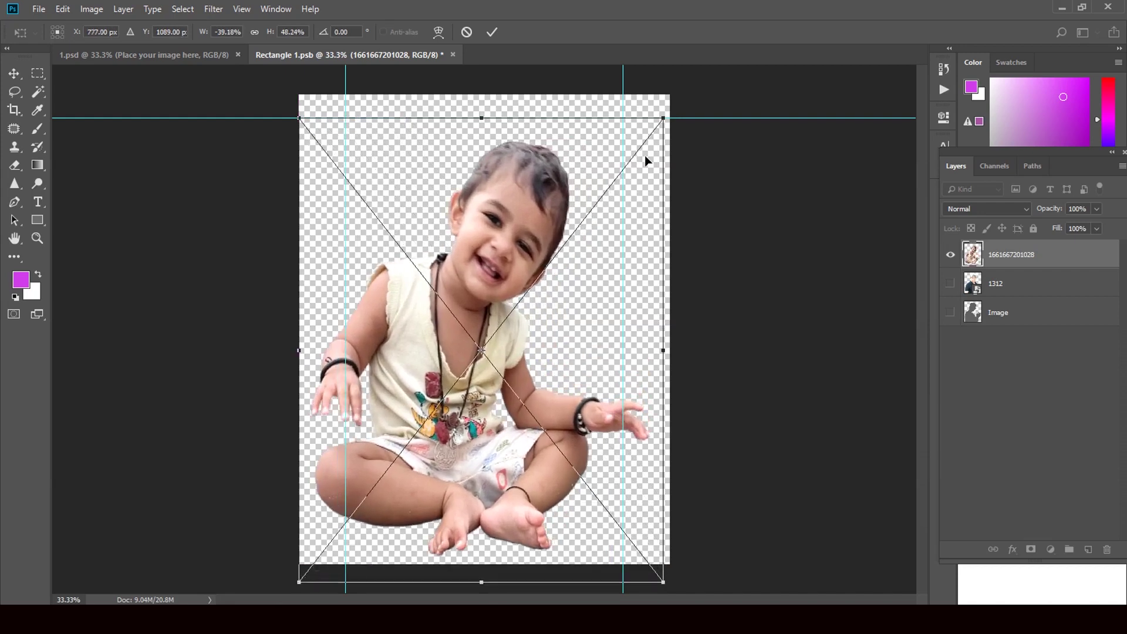
left_click_drag(664, 115, 676, 94)
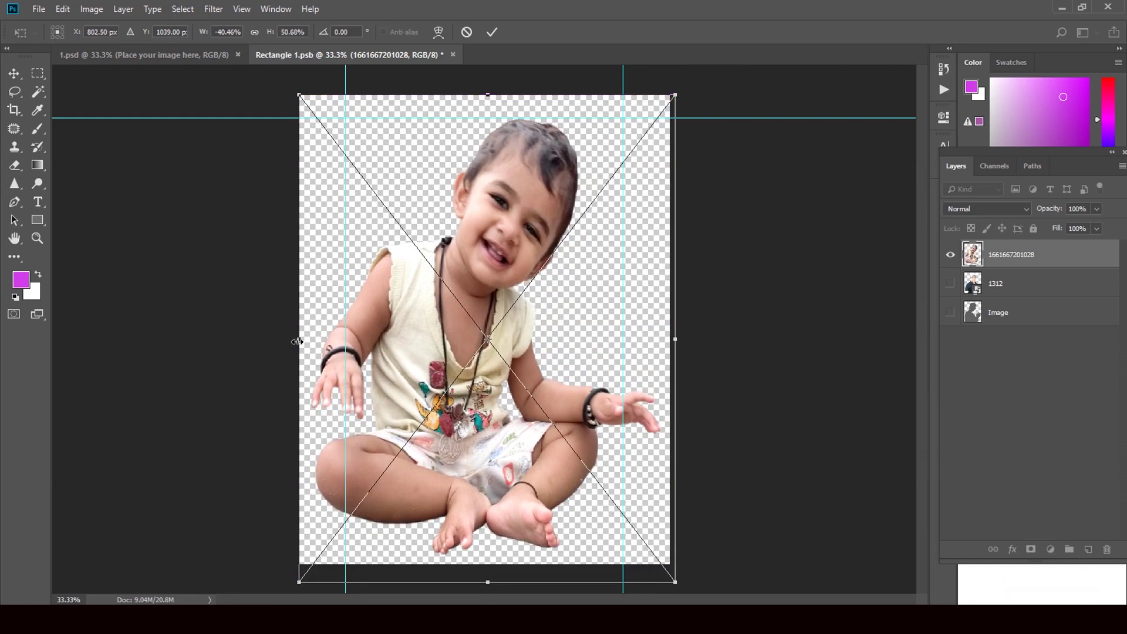
left_click(14, 74)
Commit the placed photo, save Rectangle 1.psb and close it to return to 1.psd.
left_click(518, 237)
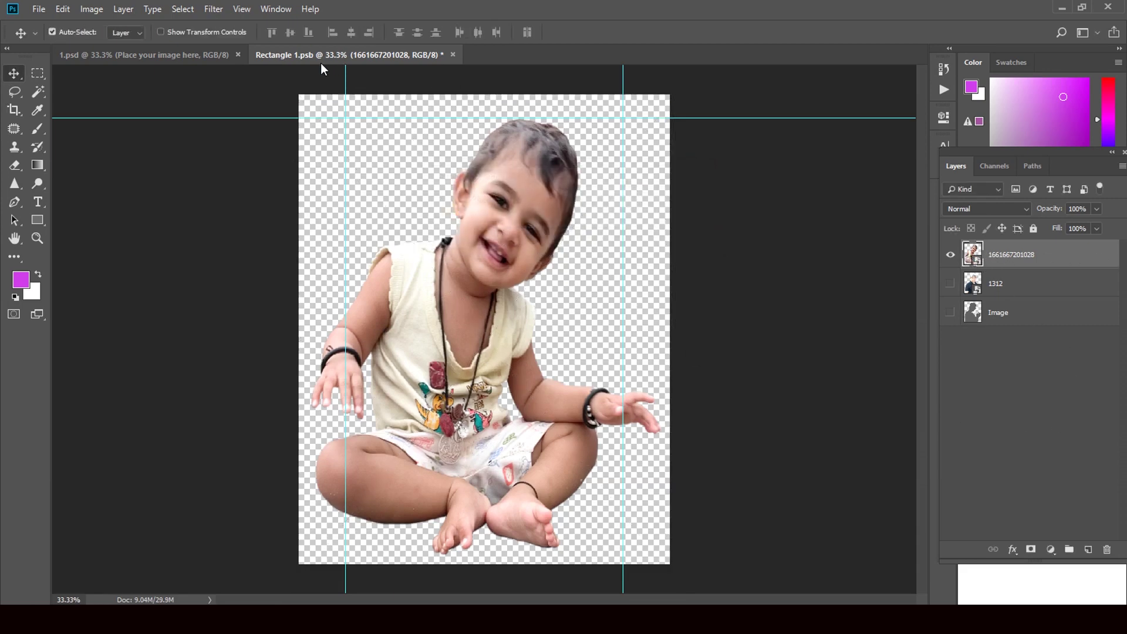
left_click(453, 55)
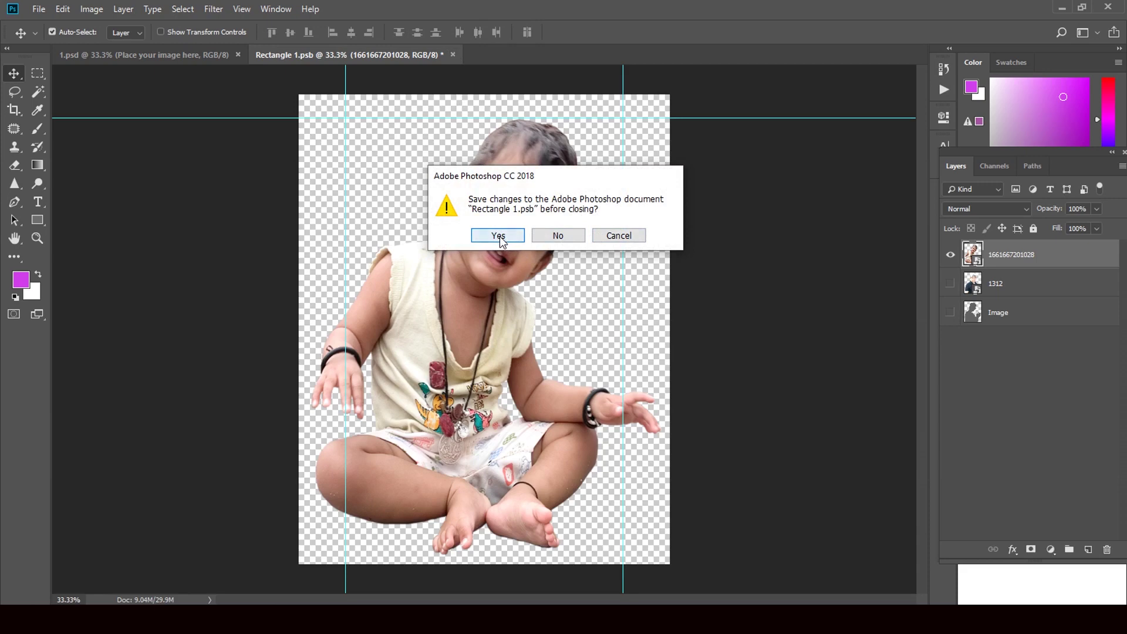
left_click(497, 236)
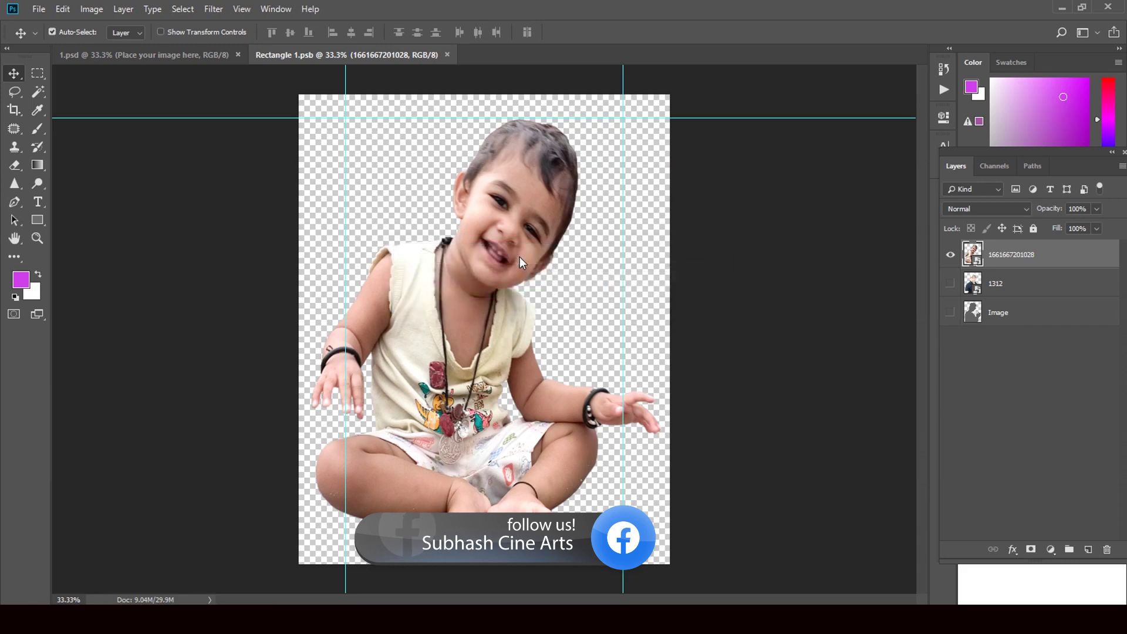
key("ctrl+w")
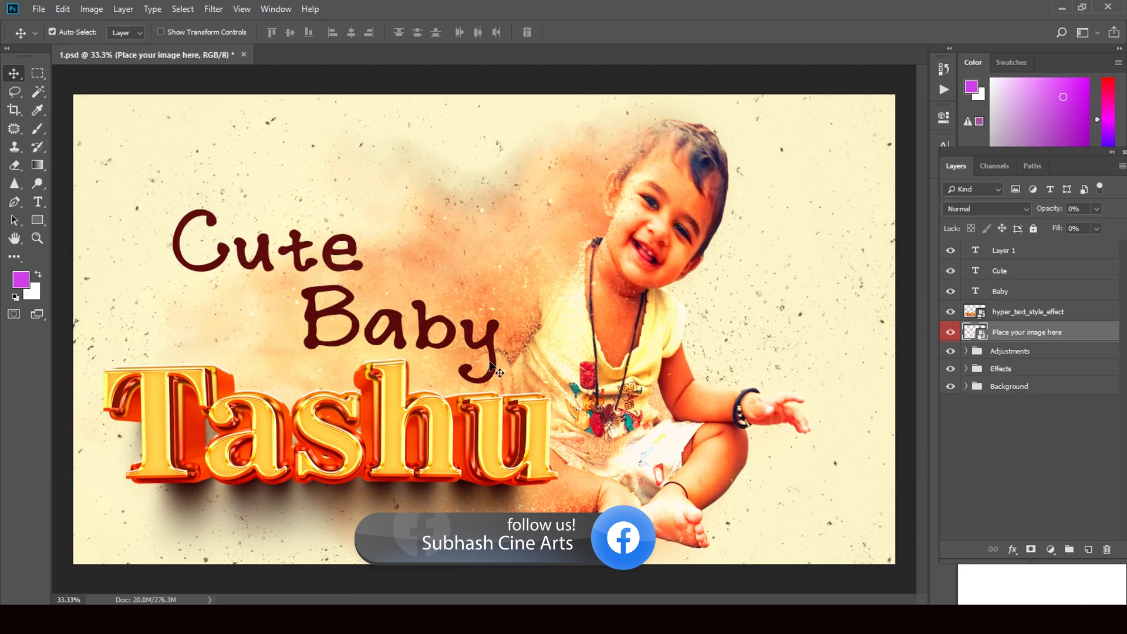
left_click(965, 369)
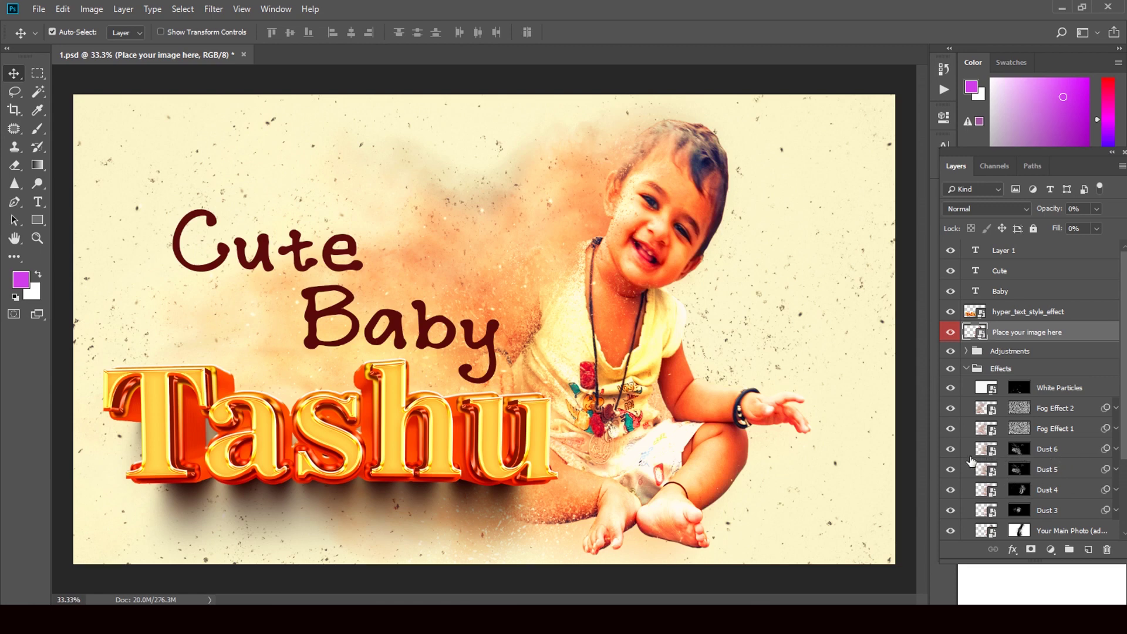
left_click(950, 450)
left_click(950, 429)
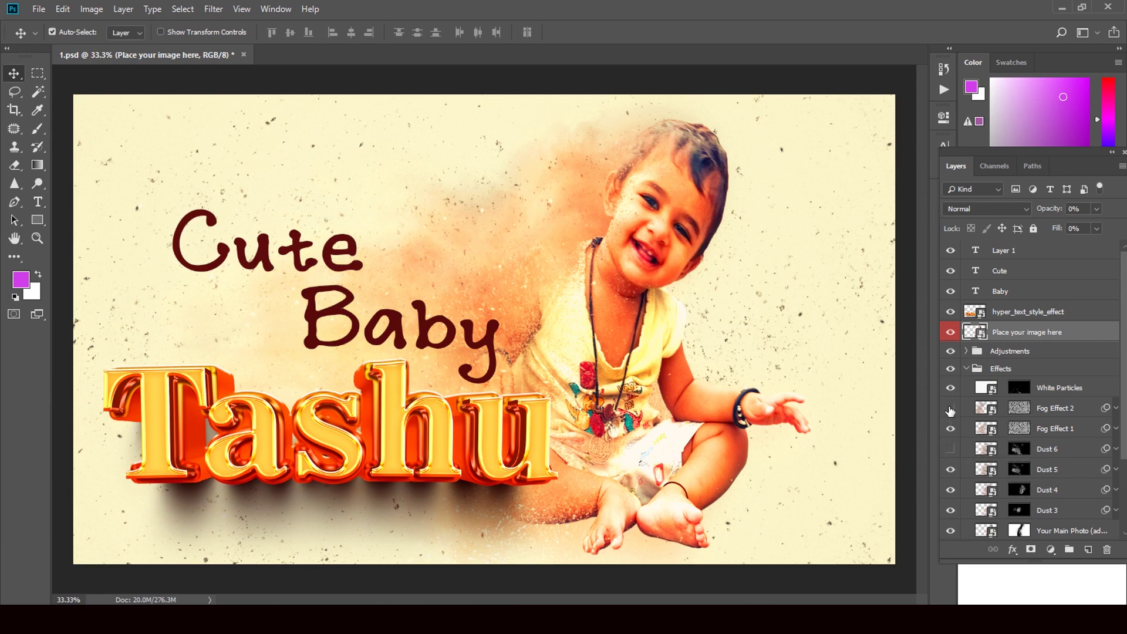
left_click(950, 409)
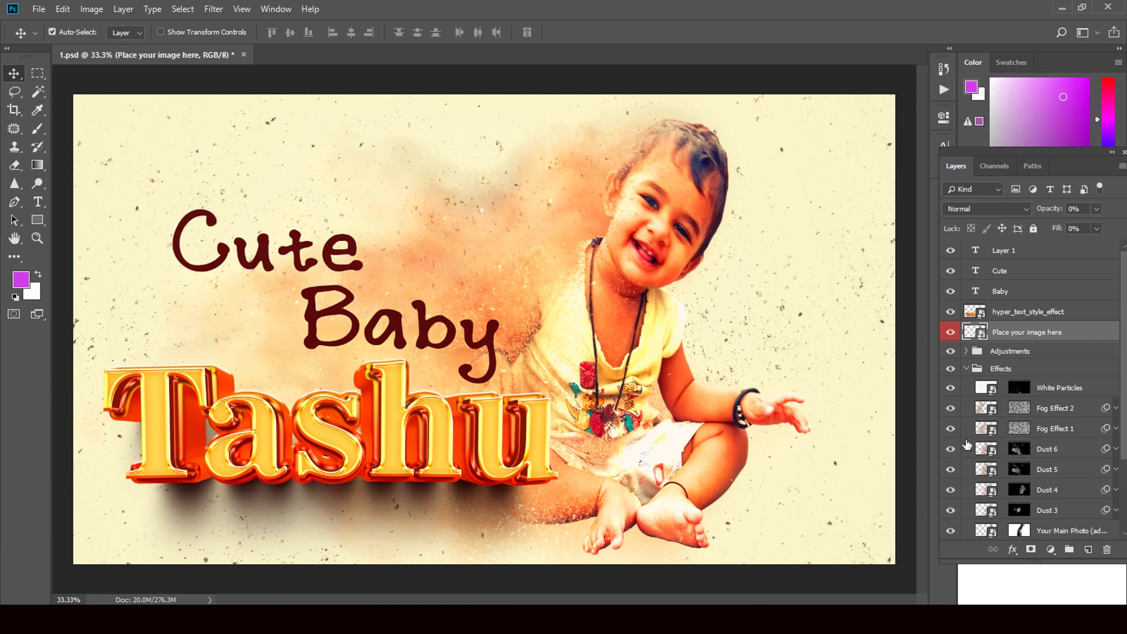
left_click(966, 370)
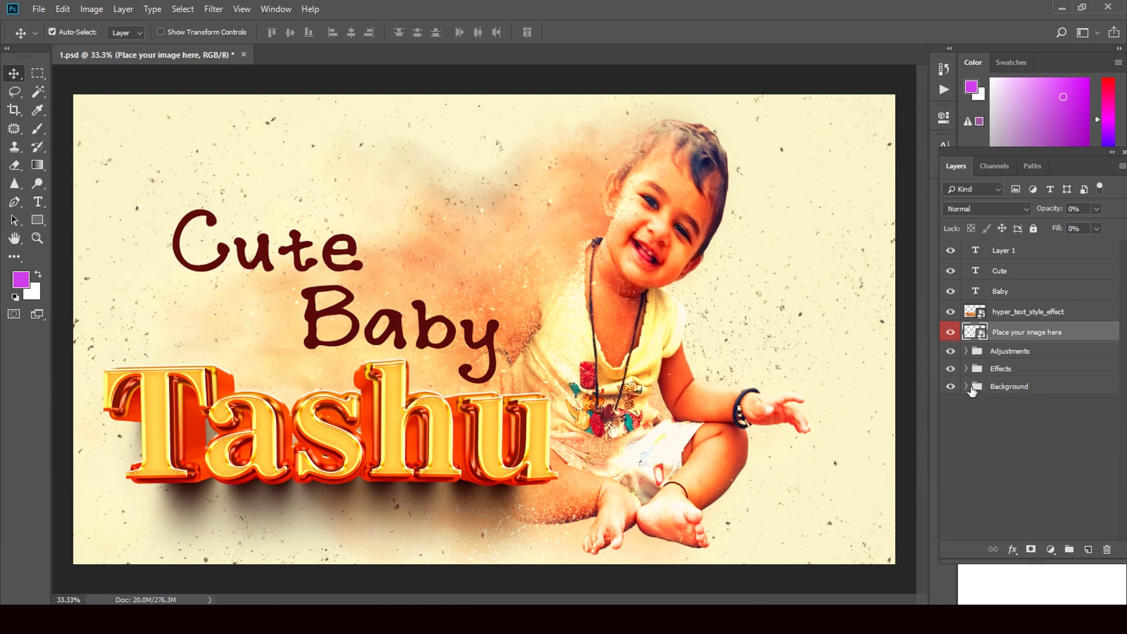
left_click(966, 351)
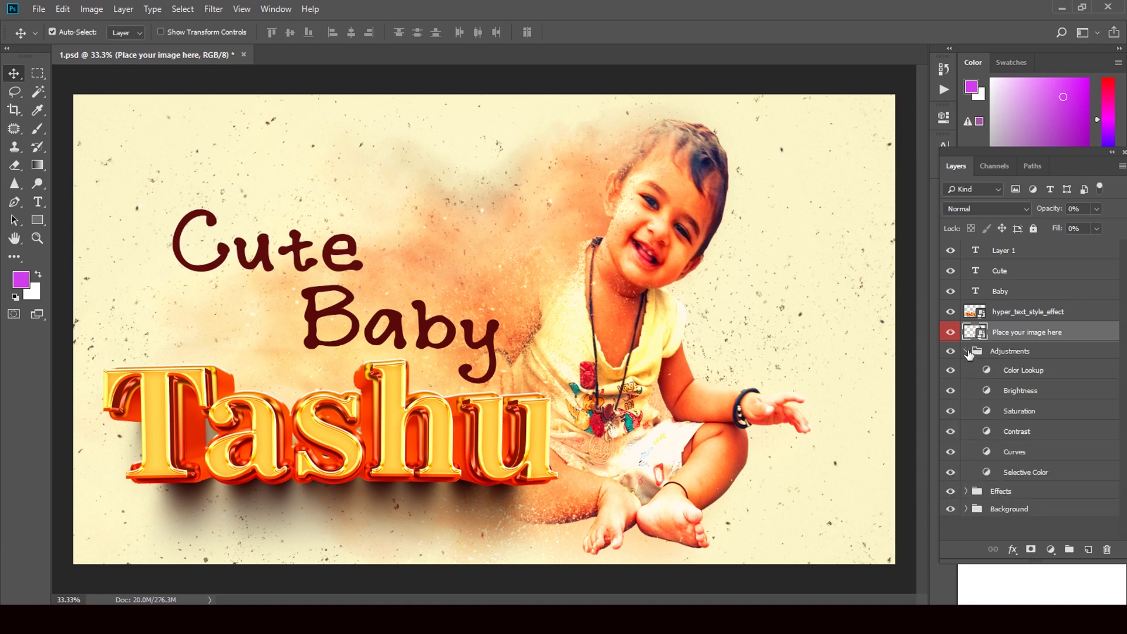
left_click(966, 351)
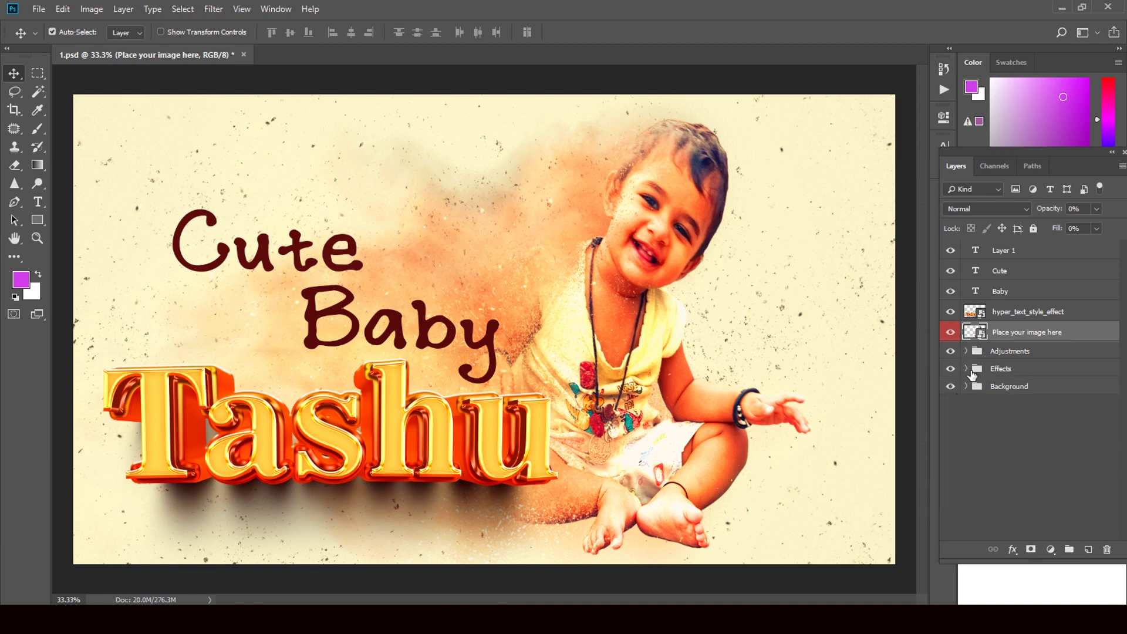
left_click(966, 368)
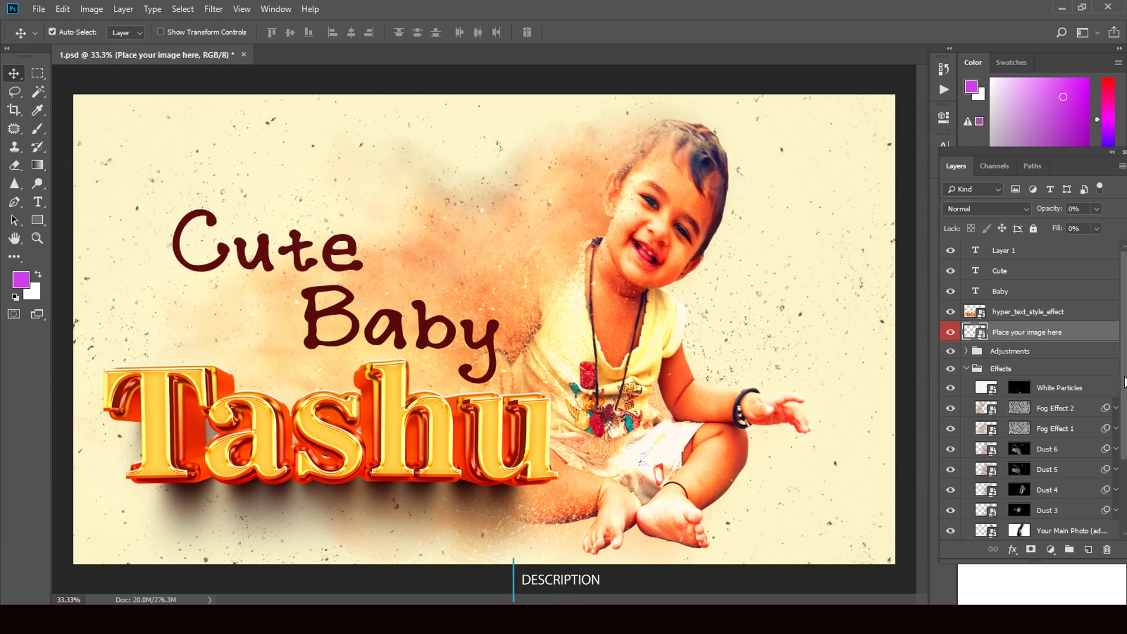
scroll(1027, 410, "down", 2)
scroll(1061, 437, "down", 1)
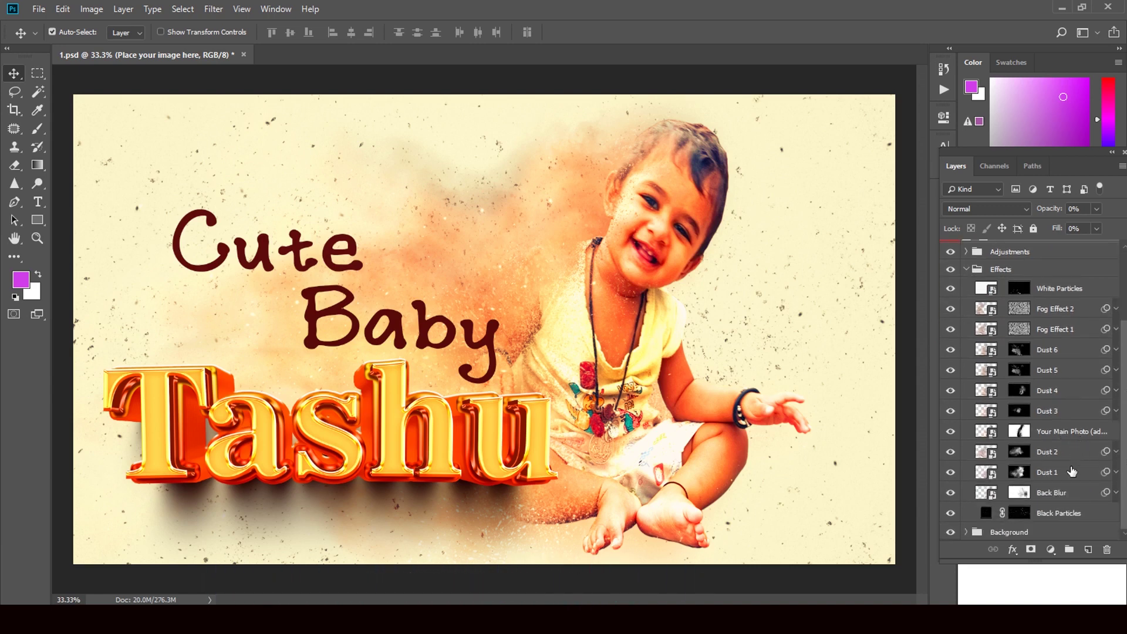
left_click(1105, 455)
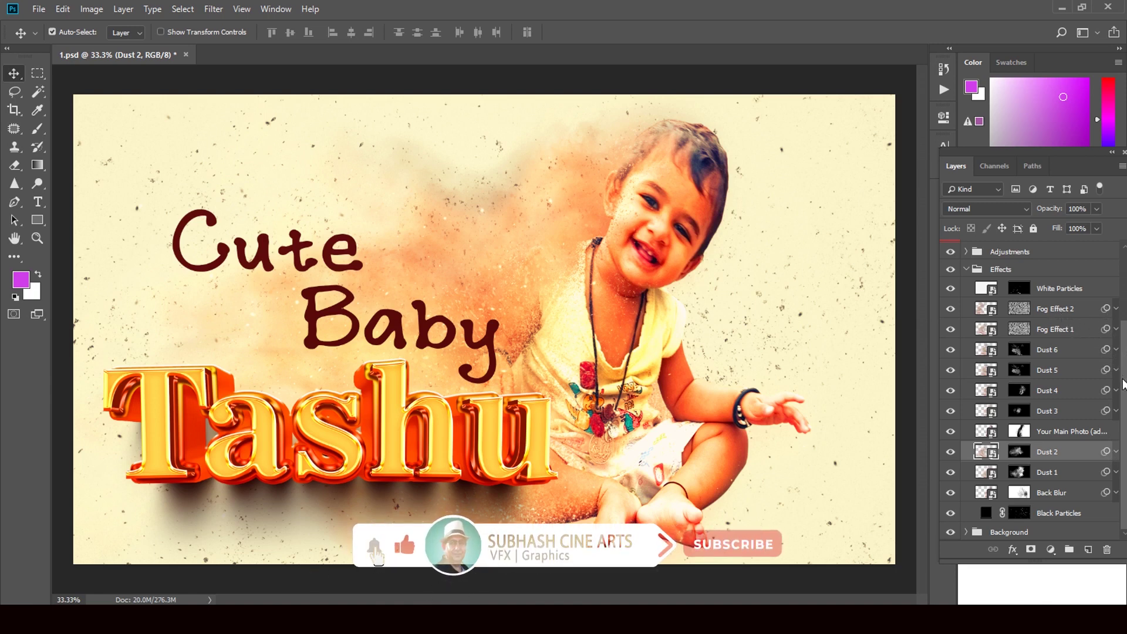
left_click_drag(1122, 370, 1117, 289)
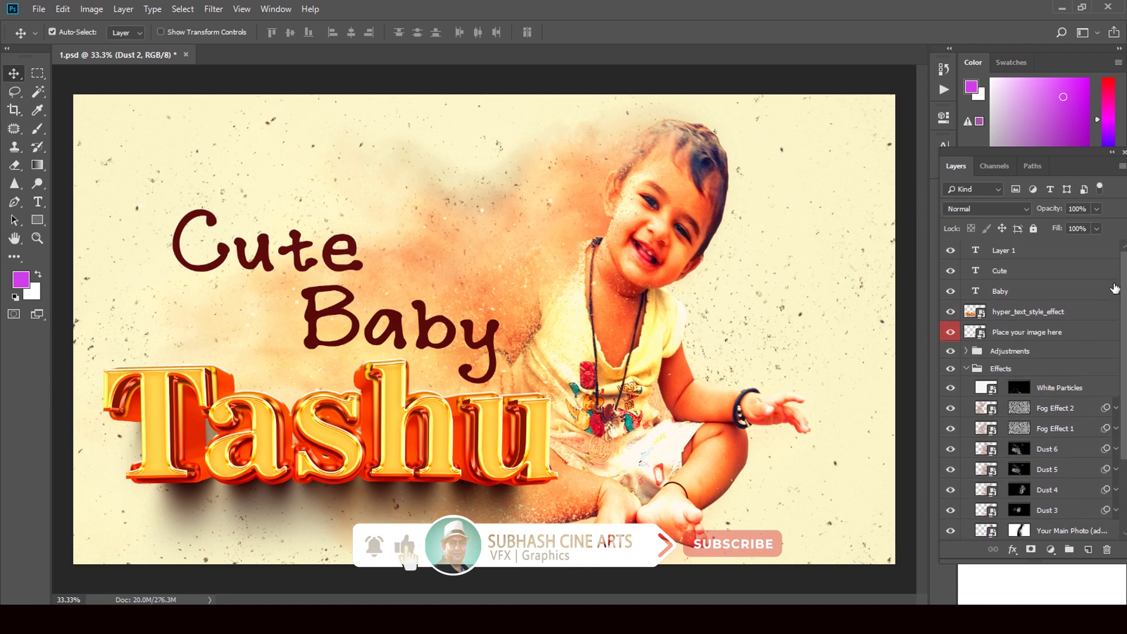
left_click(968, 369)
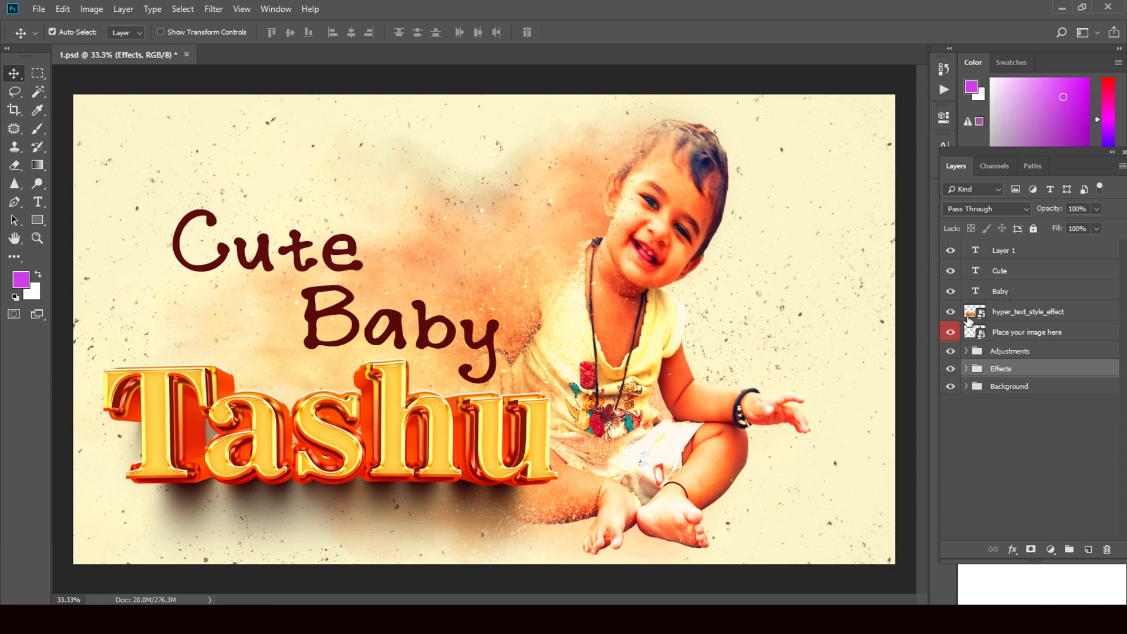
Open hyper_text_style_effect, then its nested '<< Double Click to Change TEXT' layer.
left_click(980, 320)
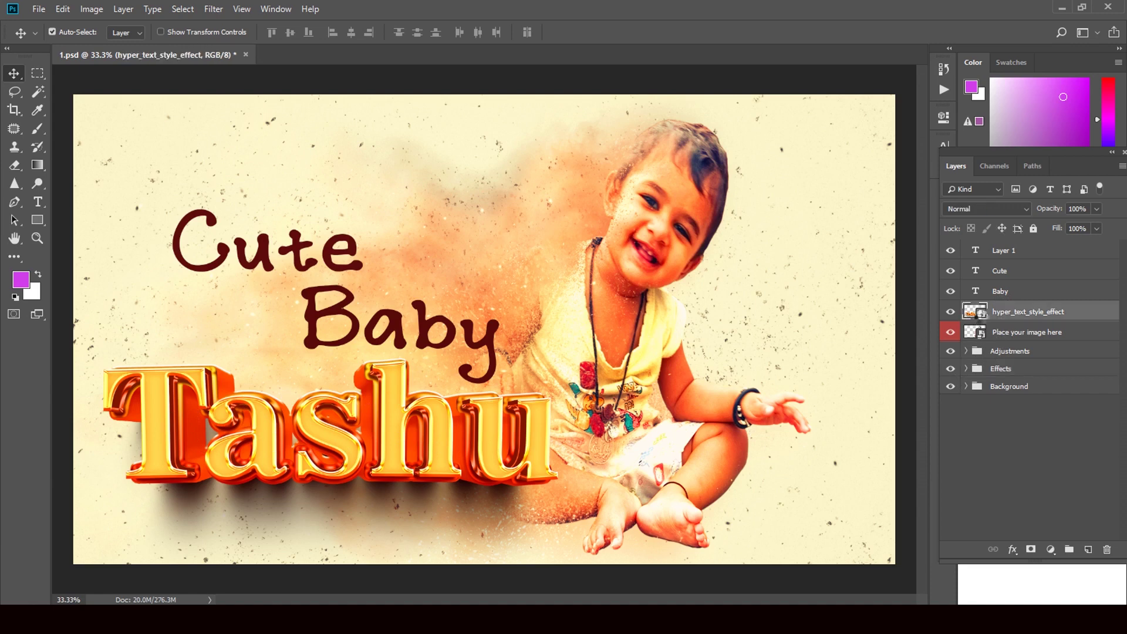
double_click(977, 312)
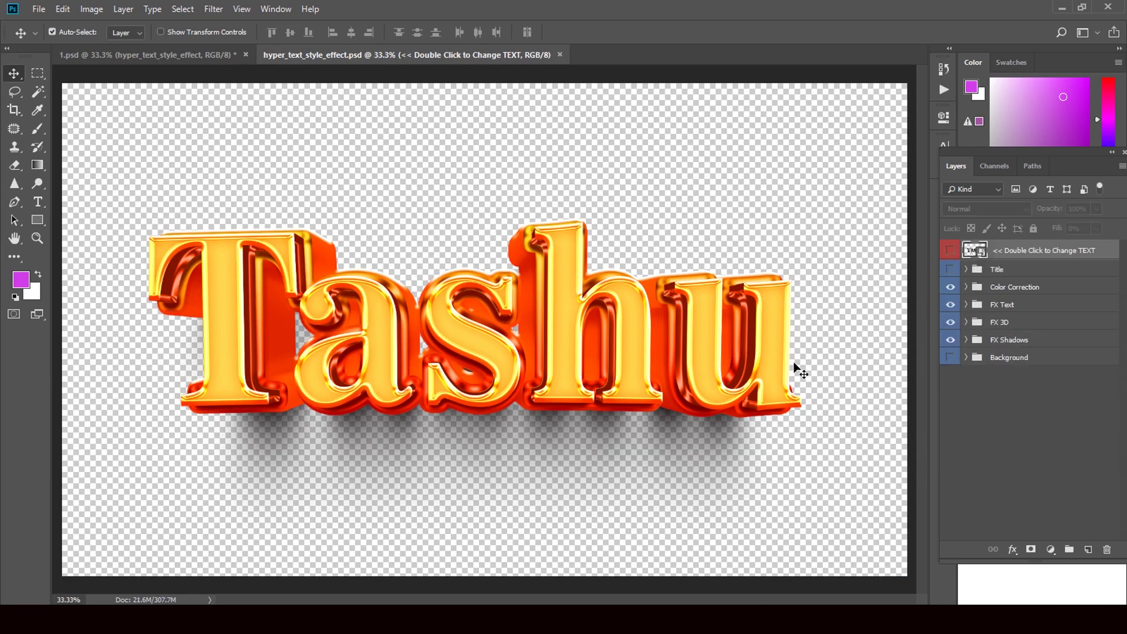
double_click(976, 251)
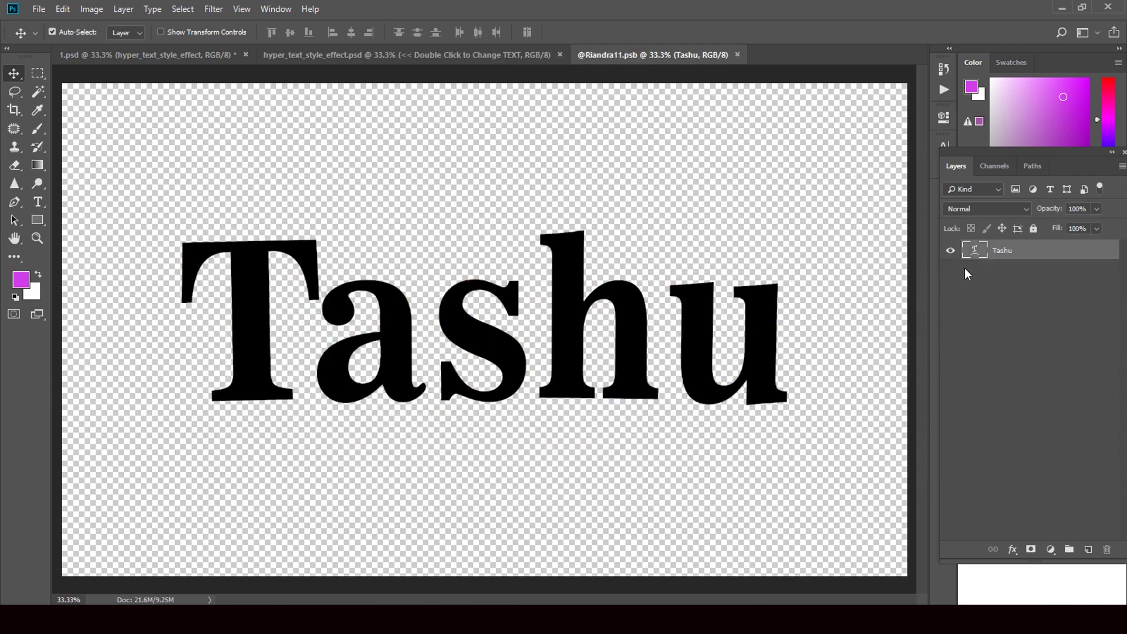
Retype the nested title text so it reads 'Tashu' and commit the edit.
double_click(976, 251)
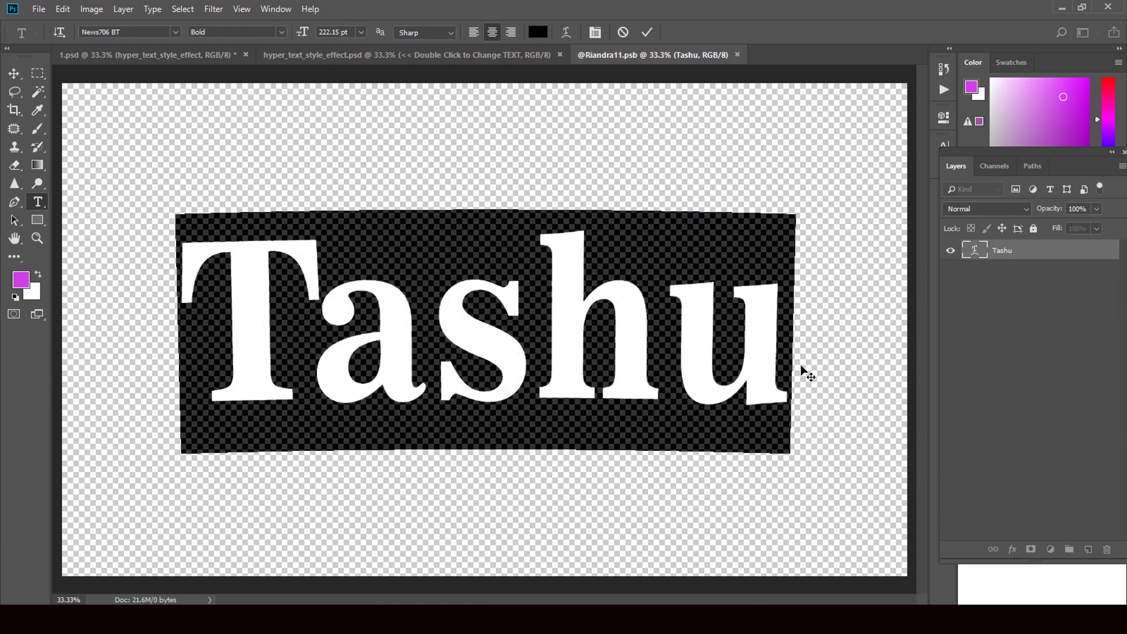
key("Right")
key("BackSpace")
key("BackSpace")
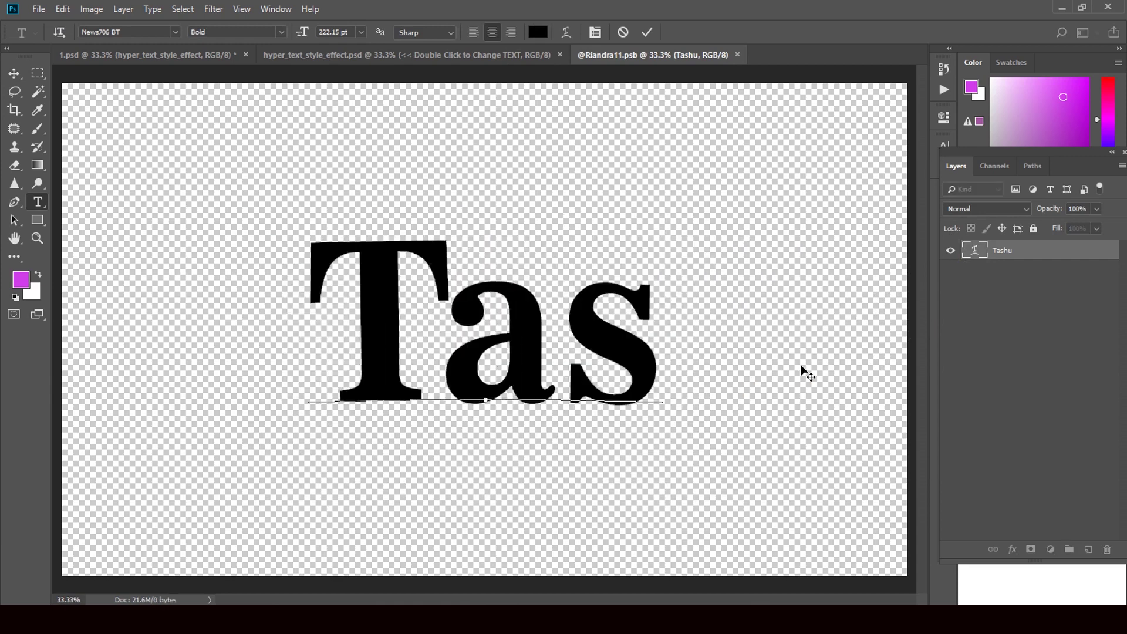
type("hu")
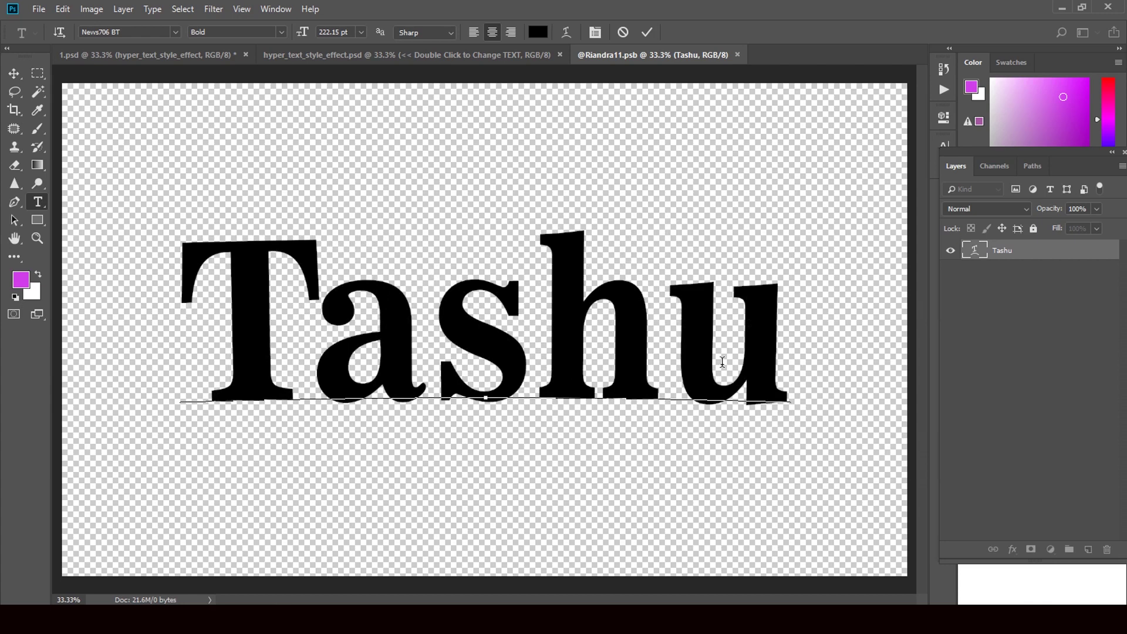
left_click(14, 74)
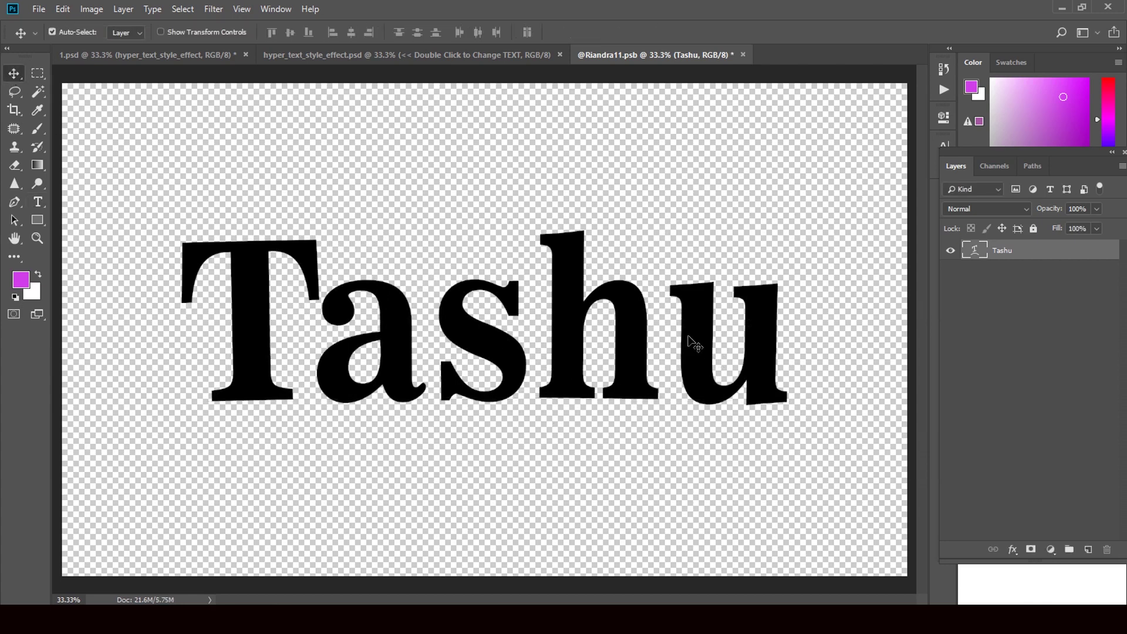
left_click(38, 202)
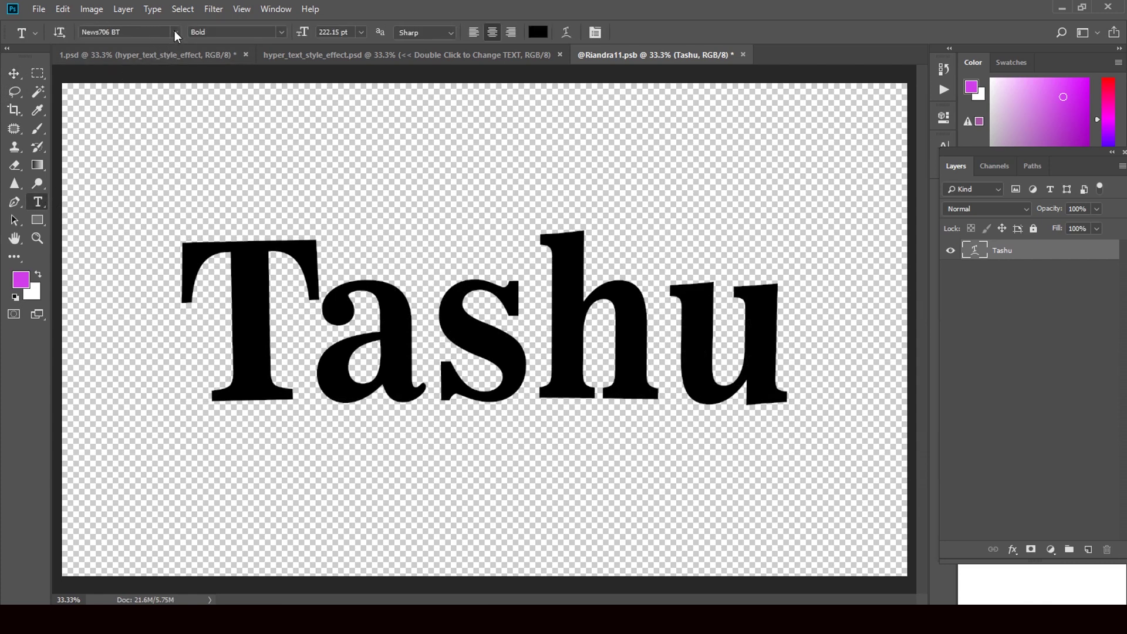
Change the Tashu title's font to Aisha Script.
left_click(174, 32)
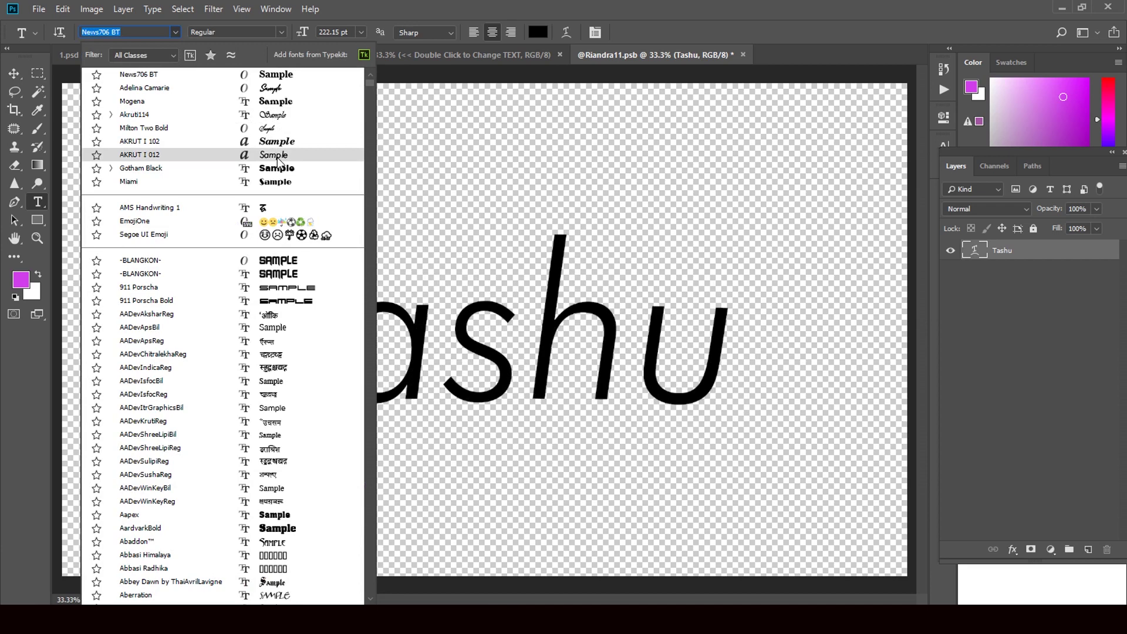
scroll(294, 352, "down", 1)
scroll(301, 390, "down", 3)
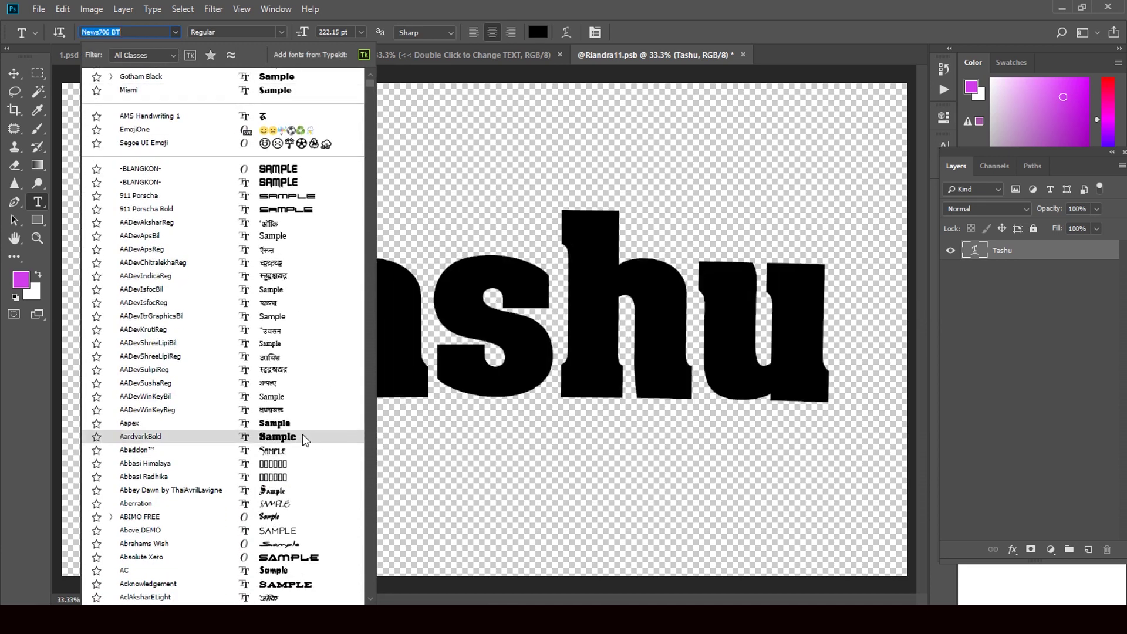
scroll(294, 469, "down", 3)
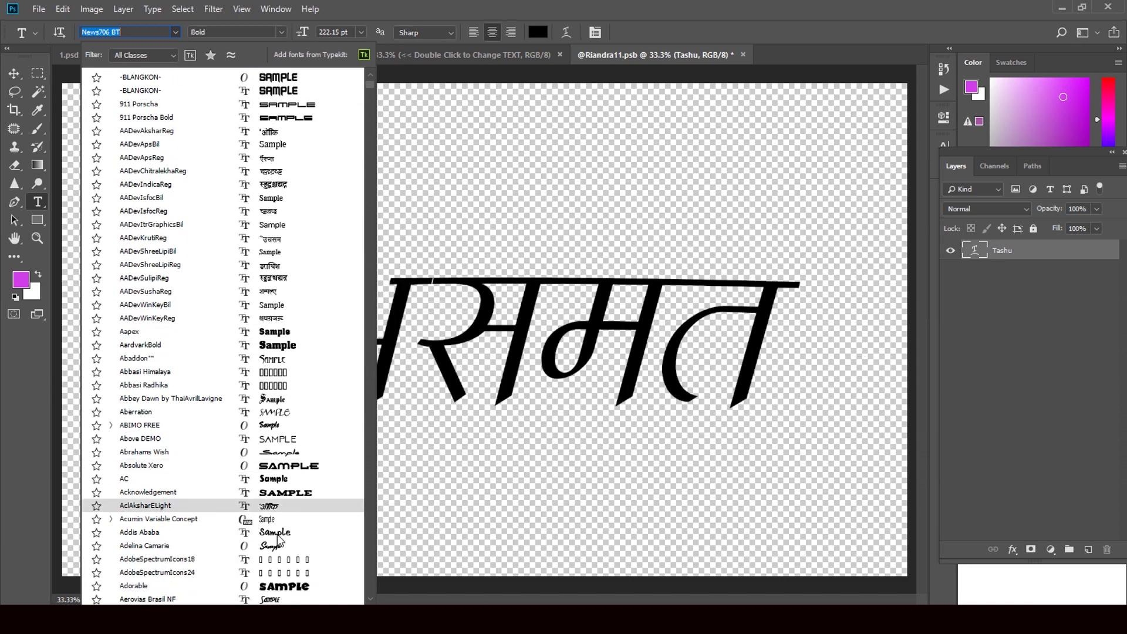
scroll(279, 538, "down", 3)
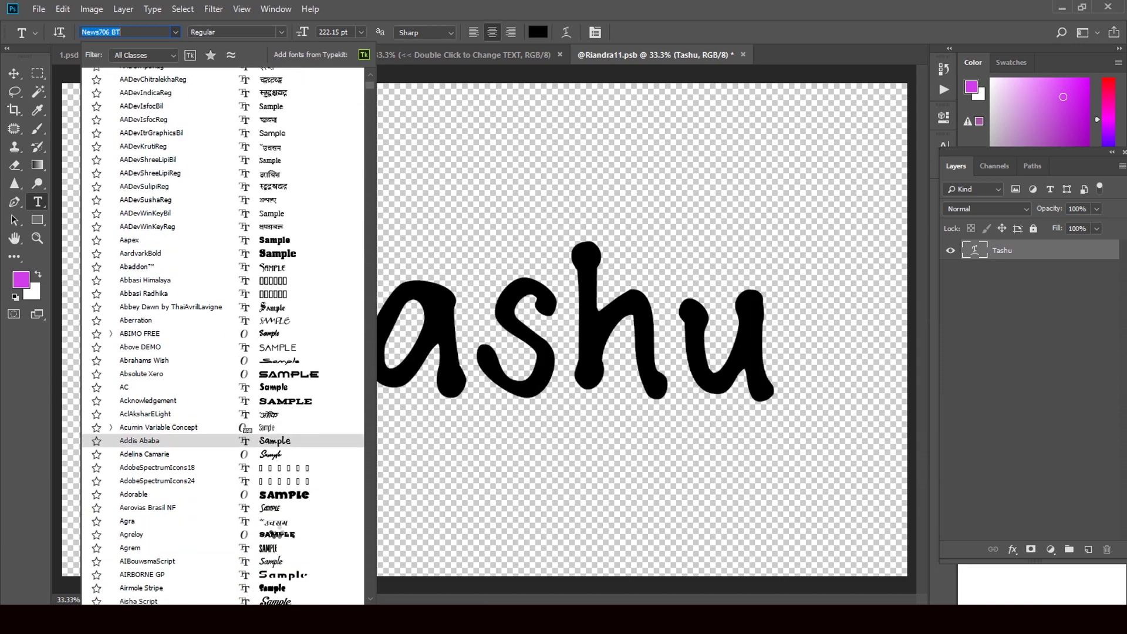
scroll(277, 534, "down", 2)
scroll(279, 531, "down", 1)
scroll(276, 522, "down", 3)
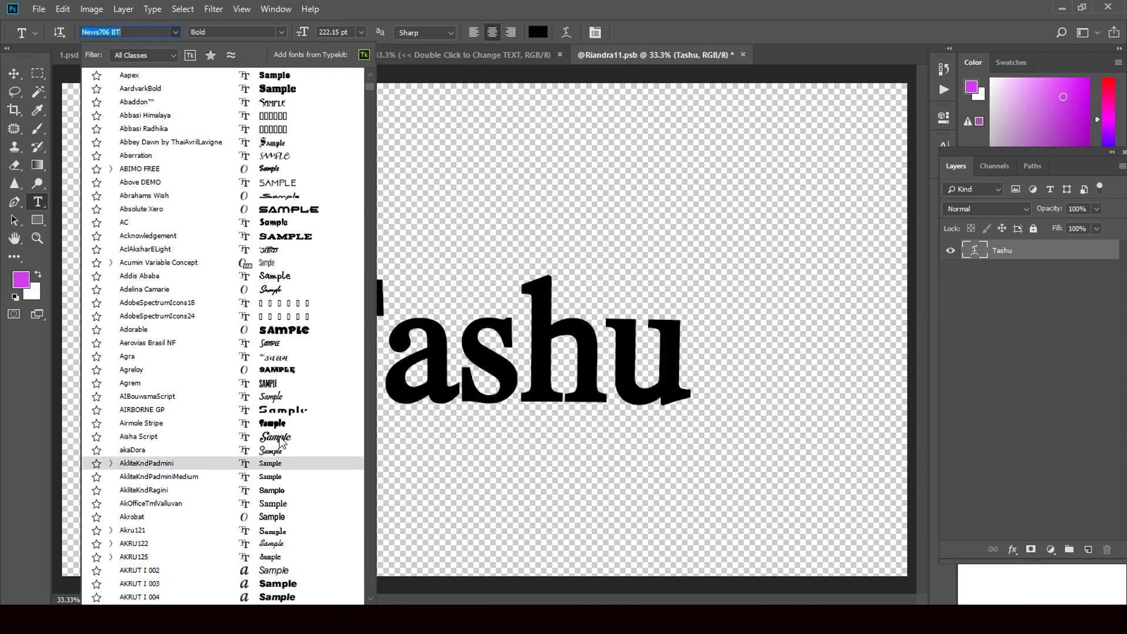
left_click(280, 436)
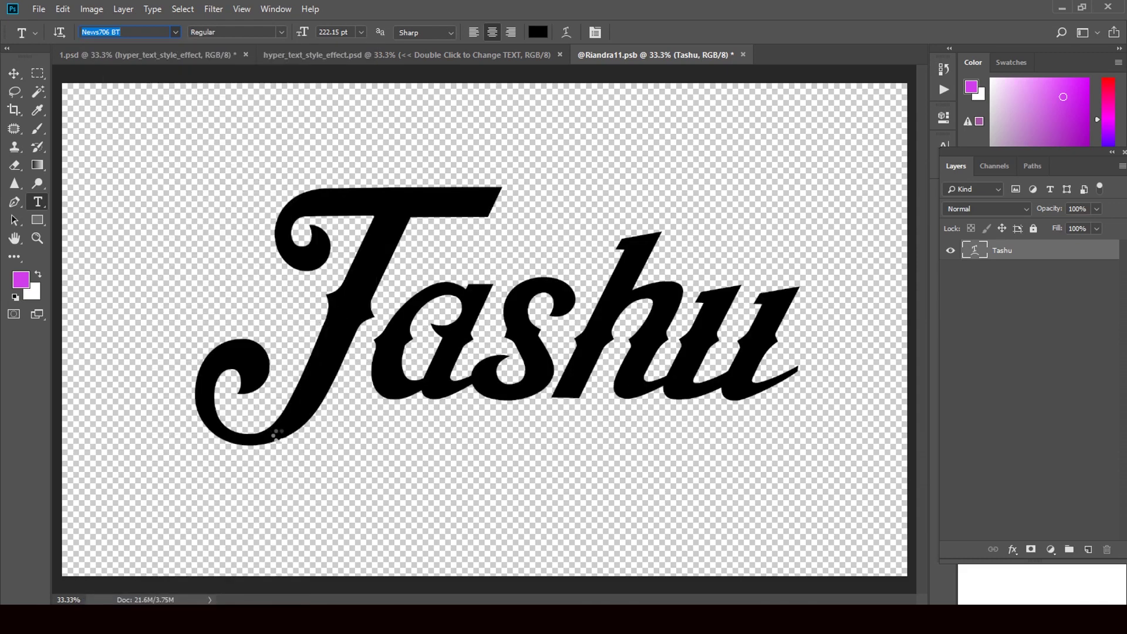
Shift the script Tashu left and down, then save and close the smart object and hyper_text_style_effect.psd.
left_click(14, 73)
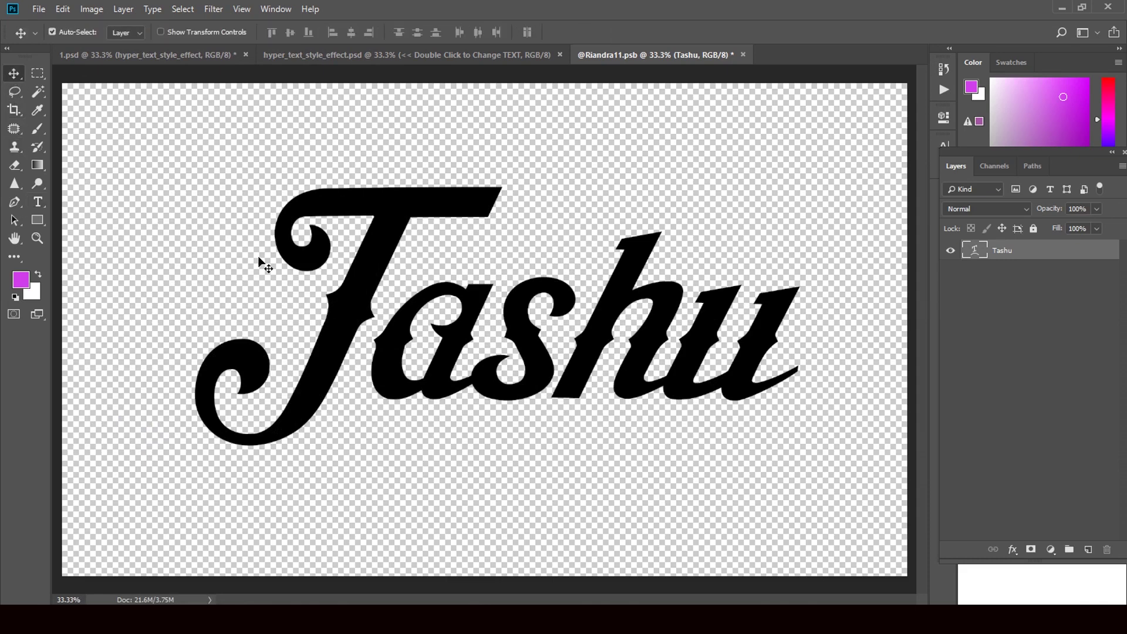
left_click_drag(456, 334, 438, 349)
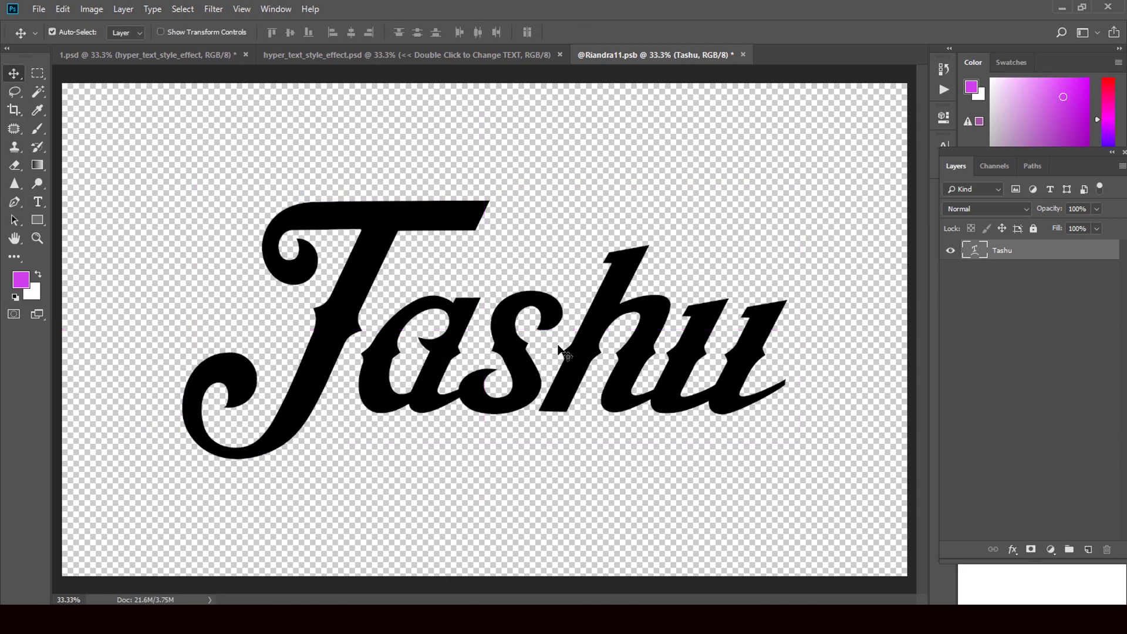
left_click(742, 55)
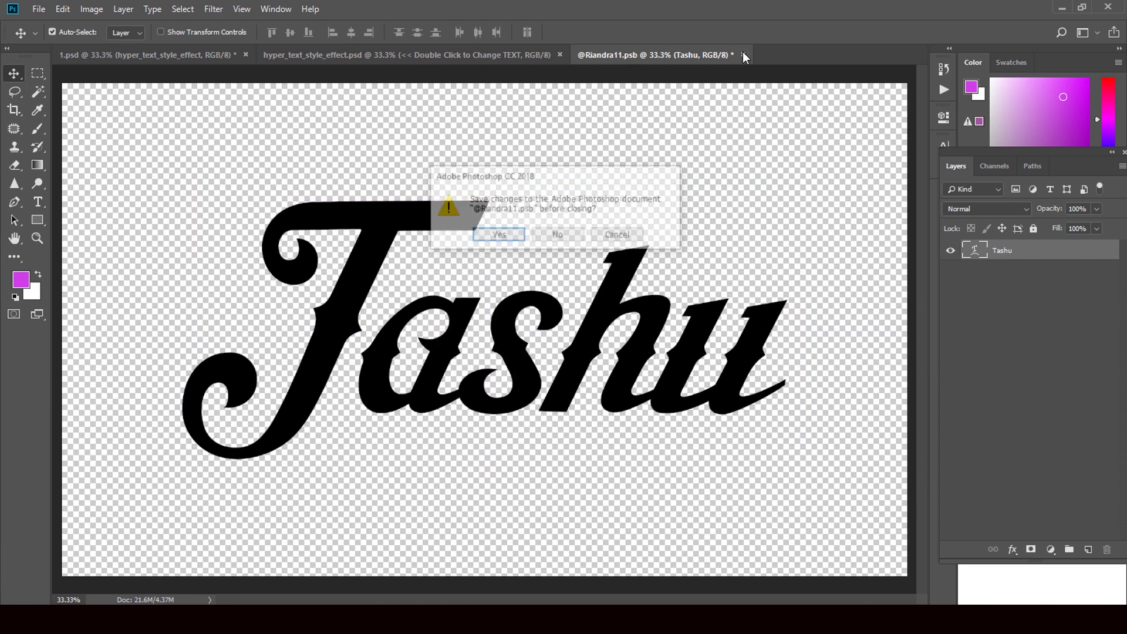
left_click(496, 236)
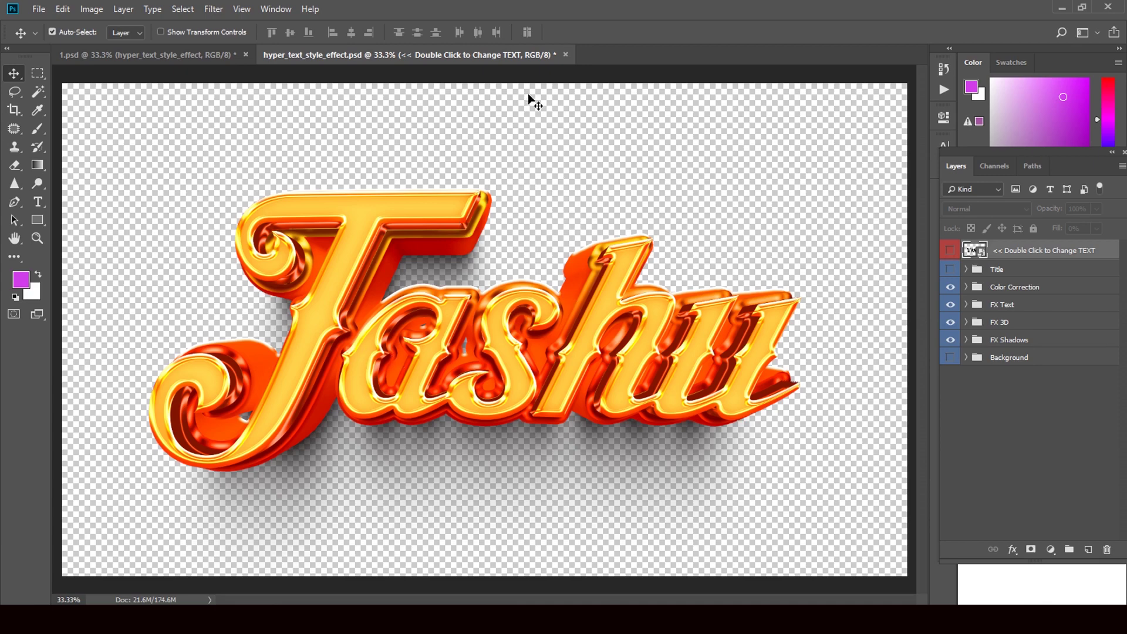
left_click(565, 55)
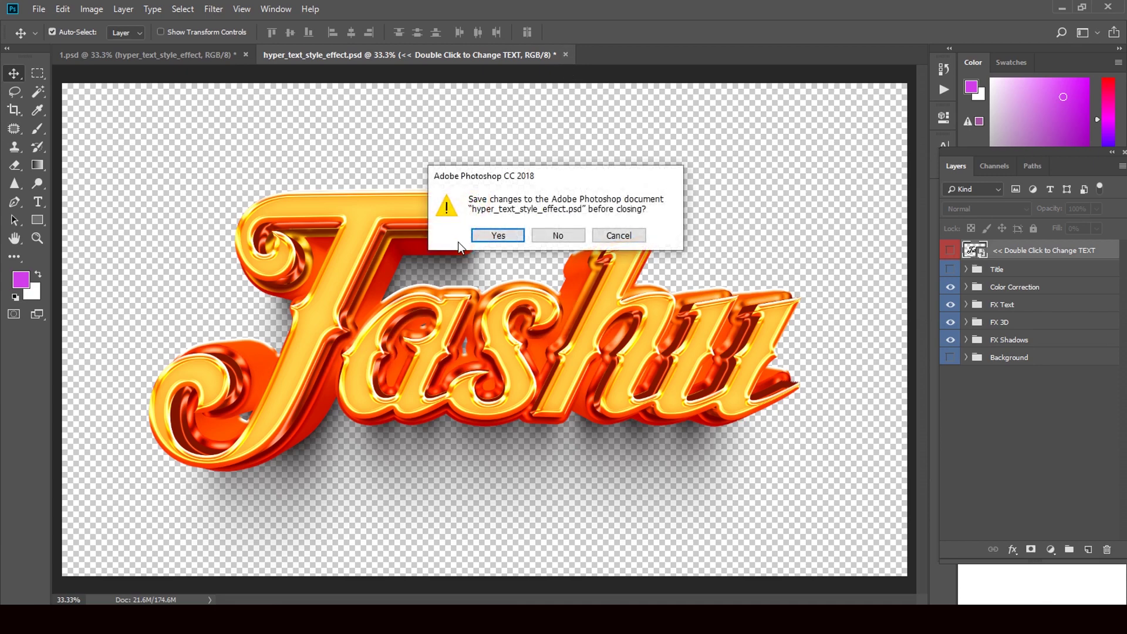
left_click(484, 235)
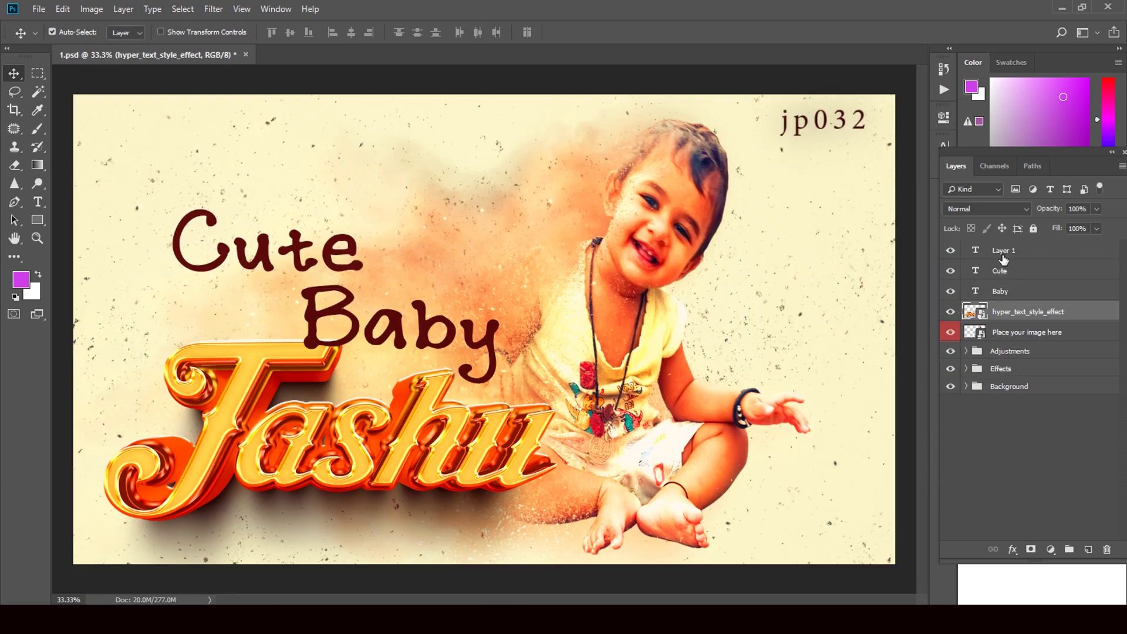
Move the Cute and Baby words up and left, closer together above the Tashu title.
left_click(1000, 271)
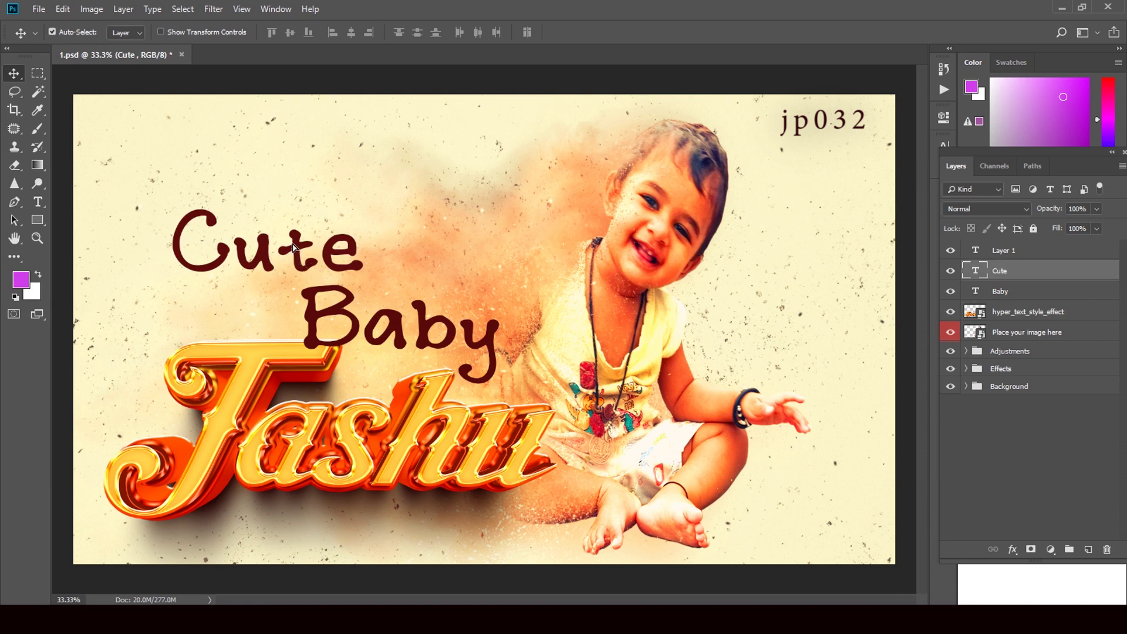
left_click_drag(294, 246, 284, 239)
left_click(998, 292)
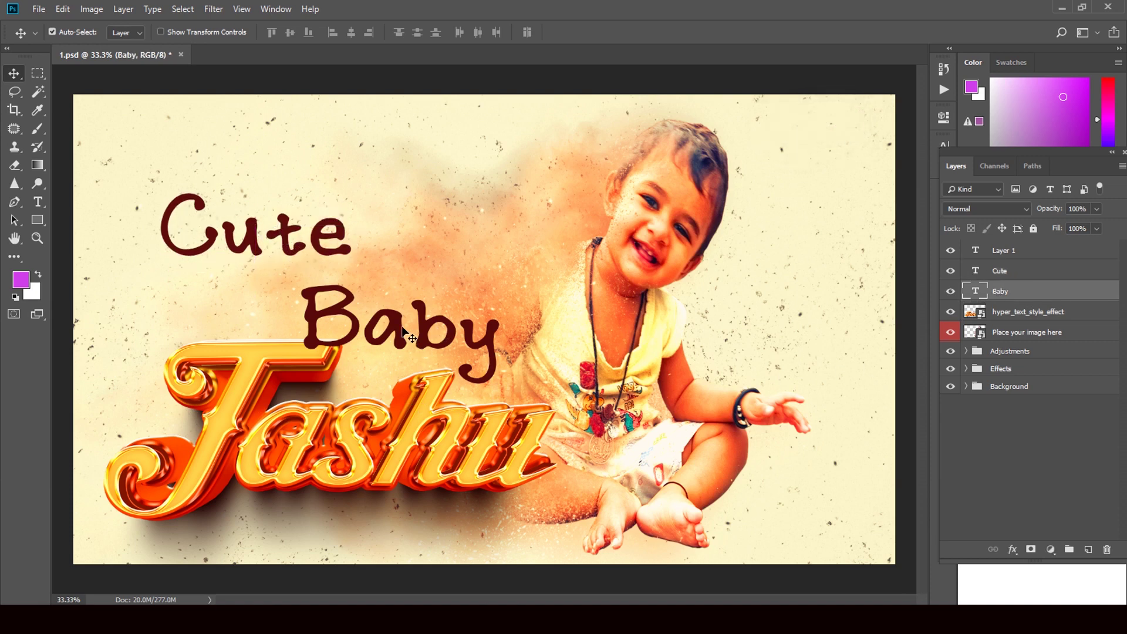
left_click_drag(386, 320, 365, 309)
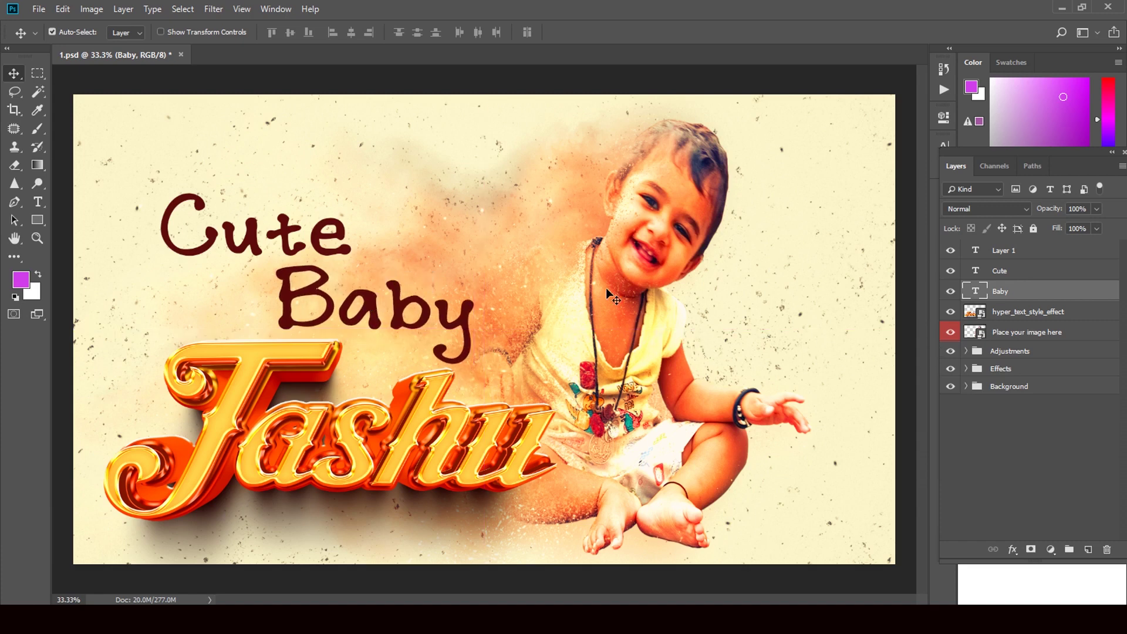
double_click(975, 272)
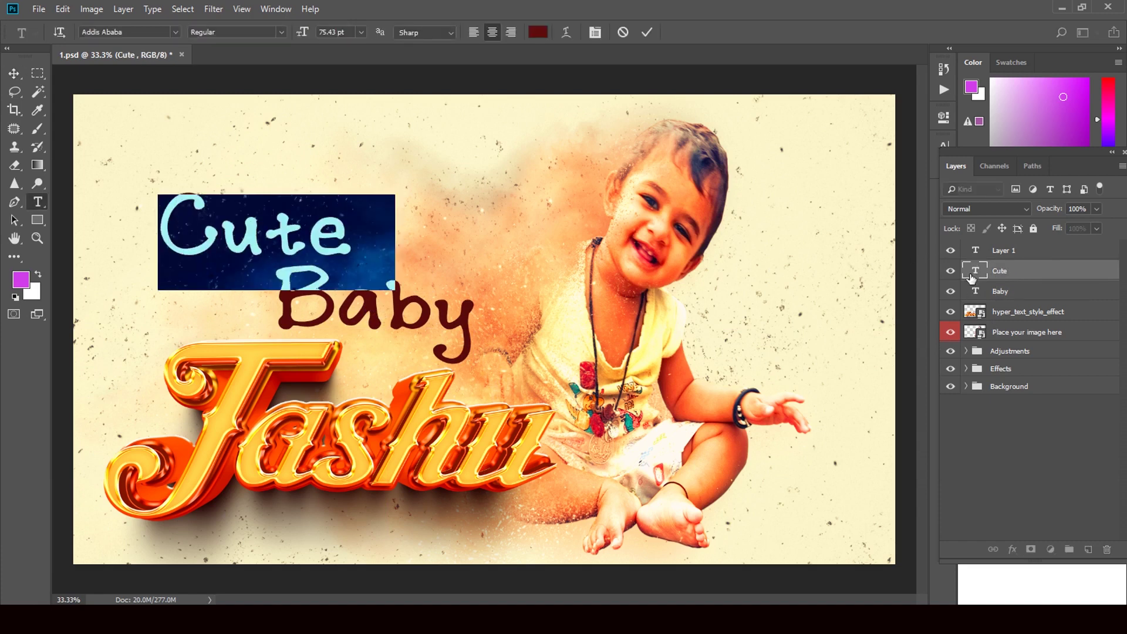
type("C")
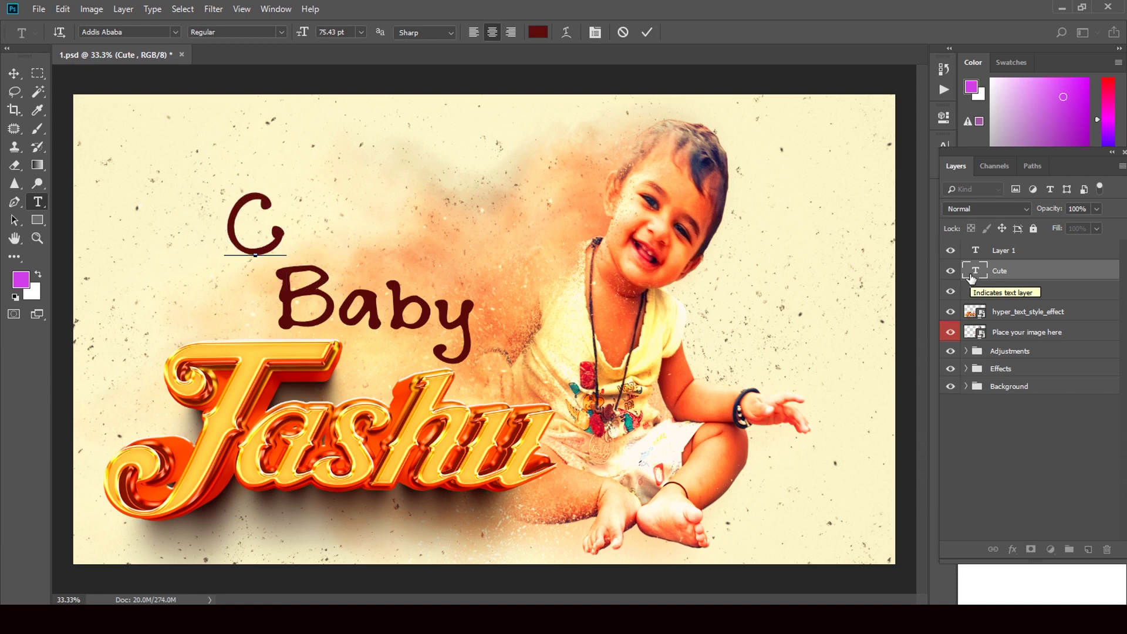
type("ute")
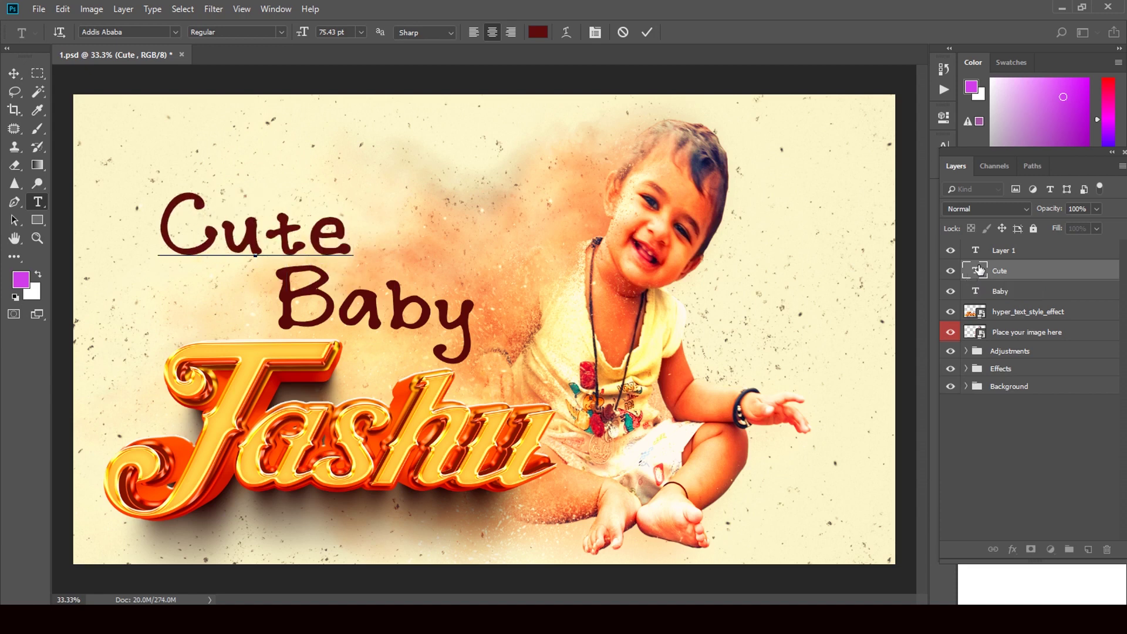
key("ctrl+Return")
key("v")
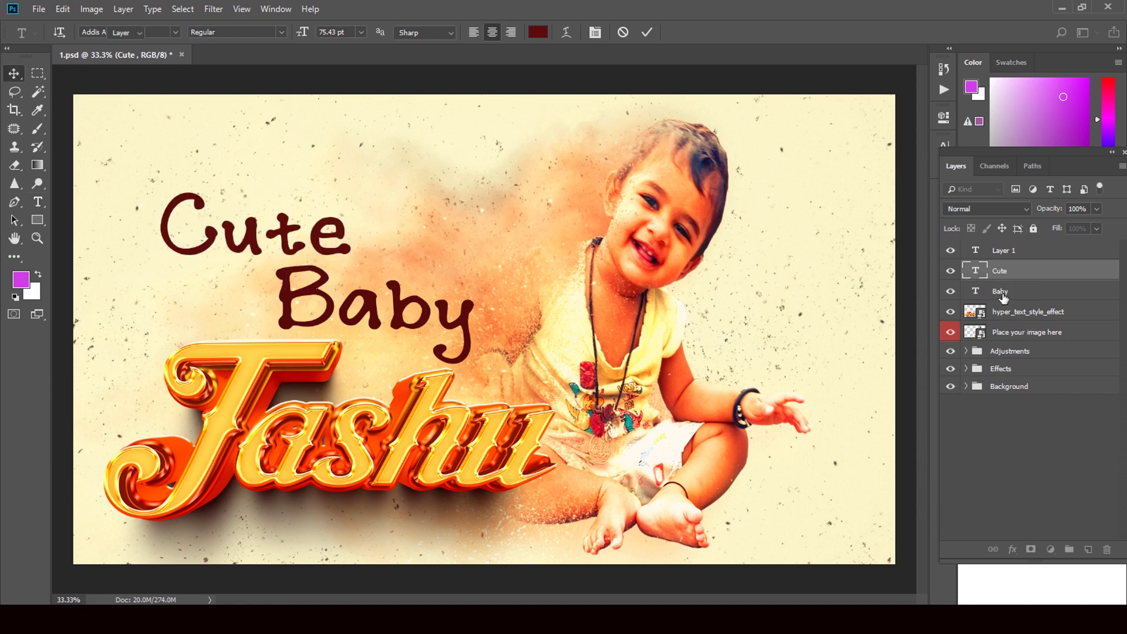
left_click(1003, 296)
double_click(1003, 293)
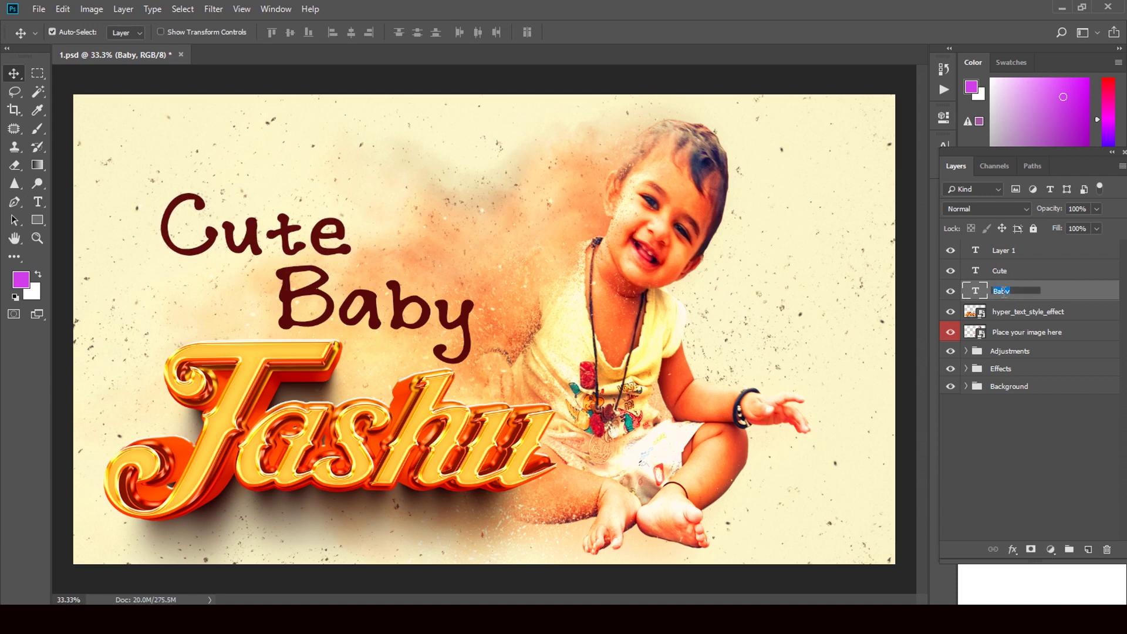
double_click(975, 293)
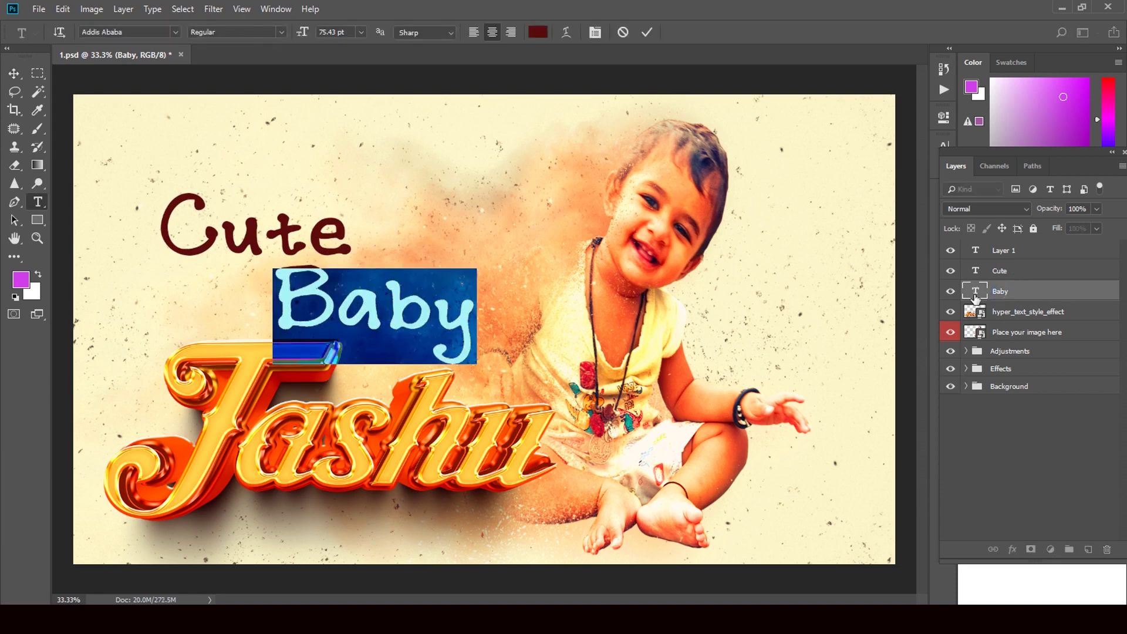
type("Baby")
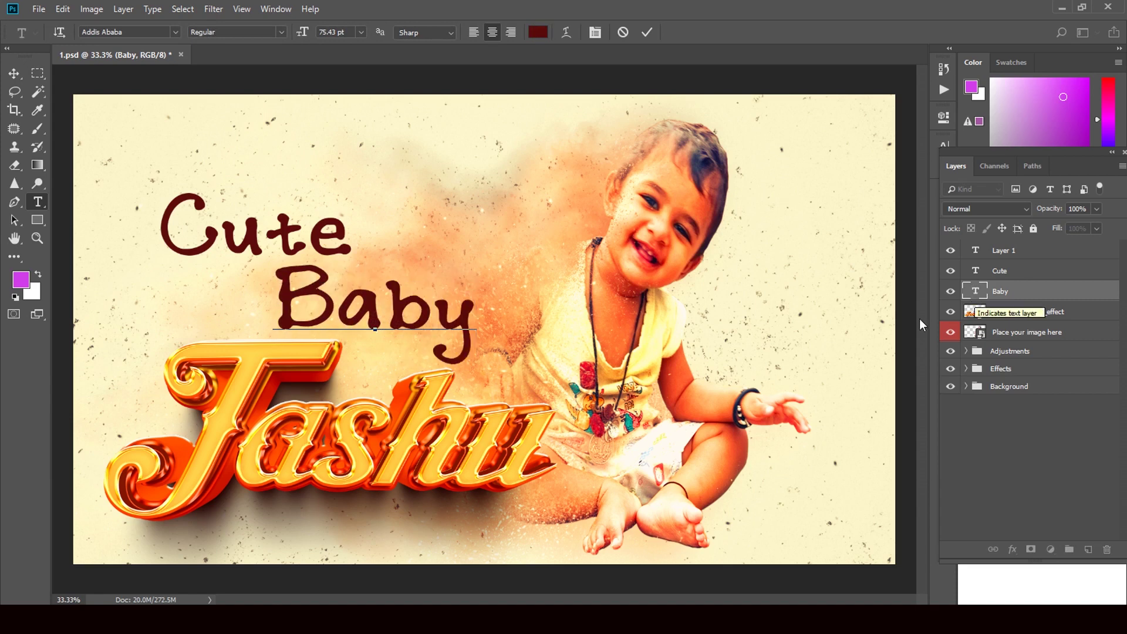
left_click(19, 74)
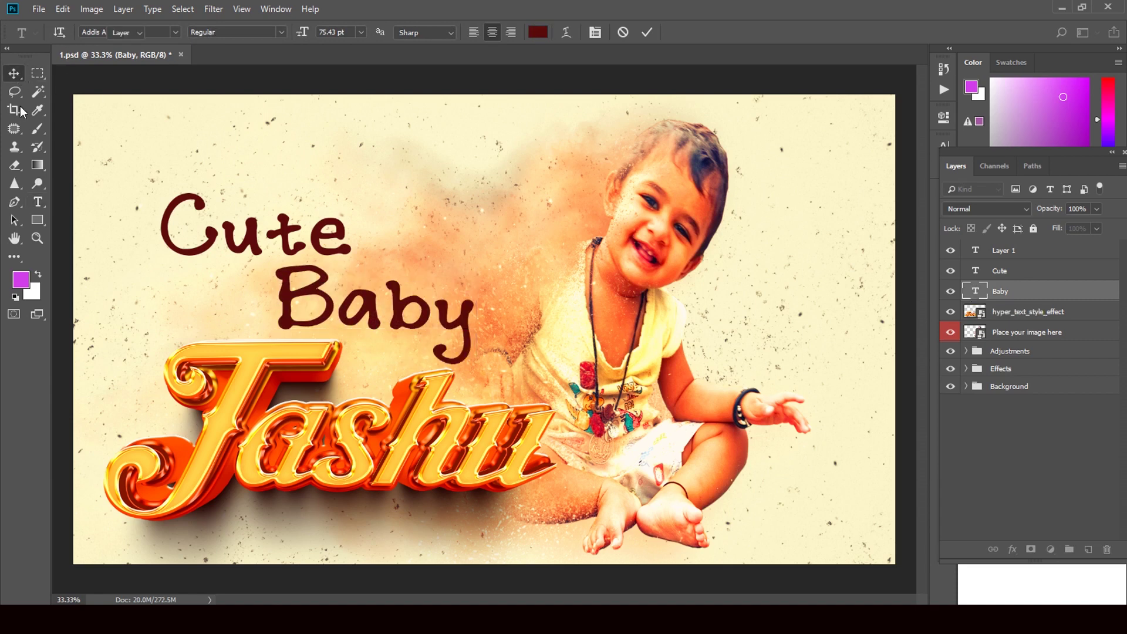
Add a new text layer reading 'Subhash Cine Arts Mumbai' above the Cute Baby words.
left_click(36, 205)
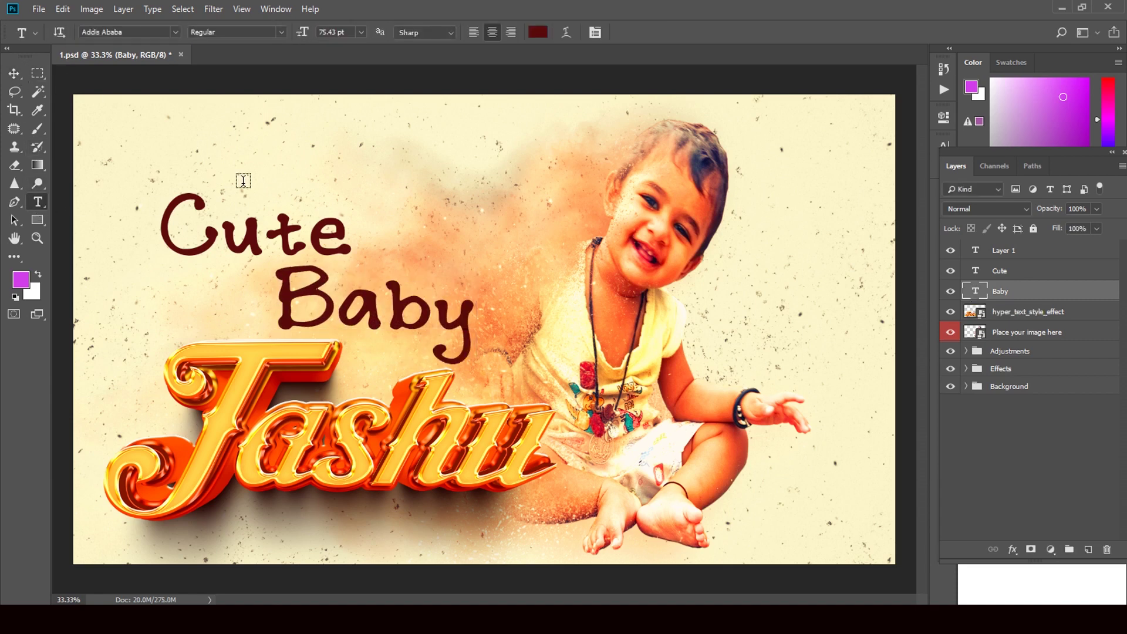
left_click(284, 173)
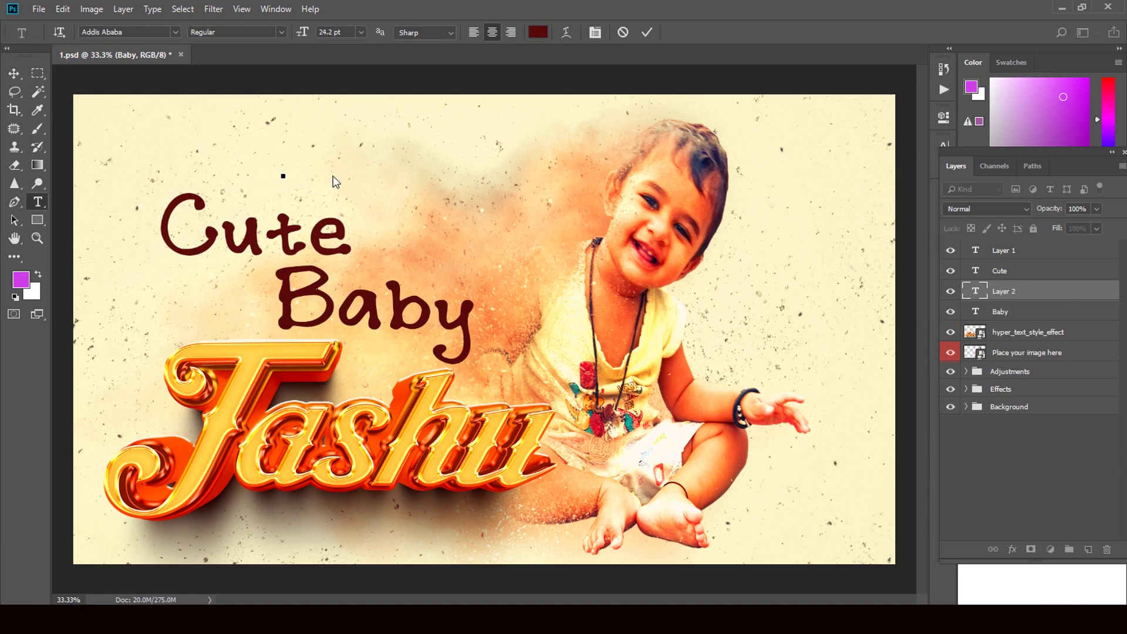
type("Sub")
type("hash ")
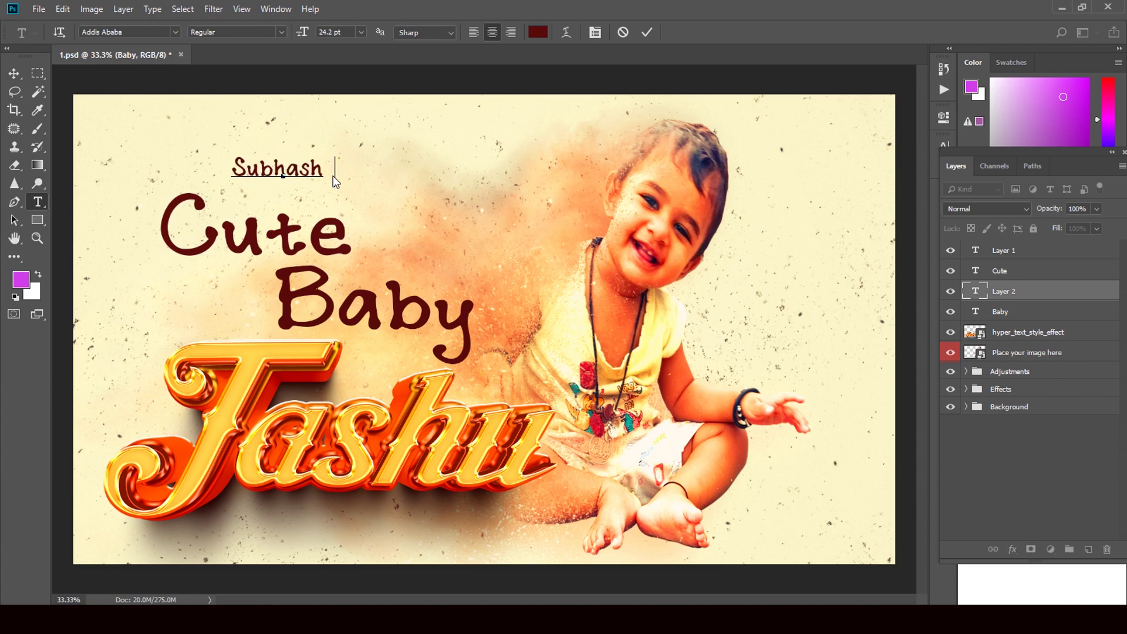
type("C")
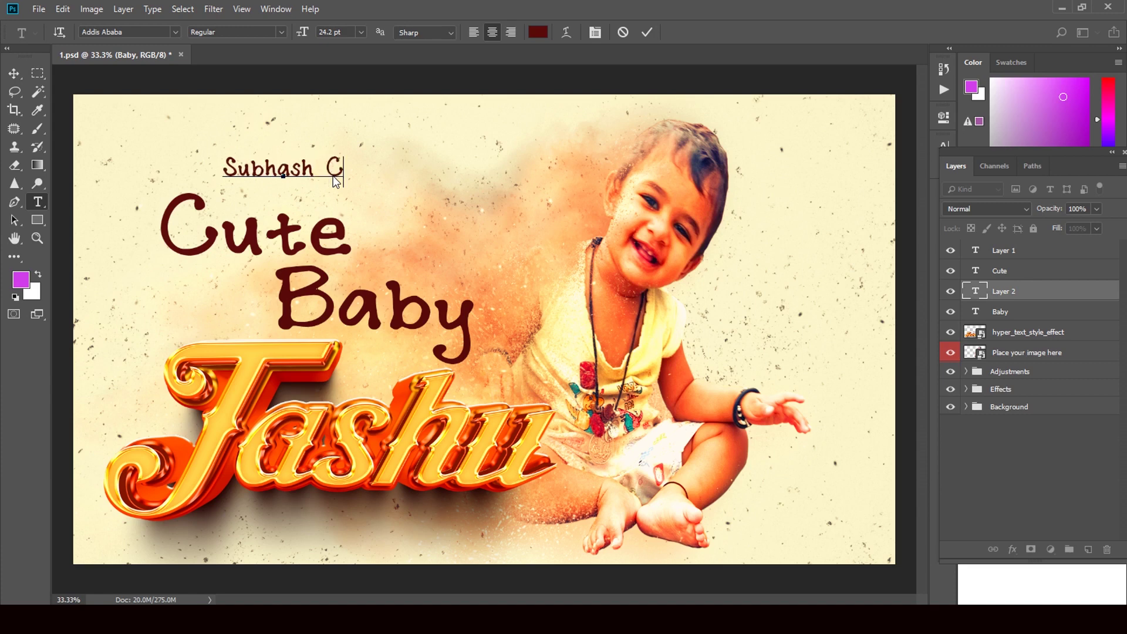
type("ine ")
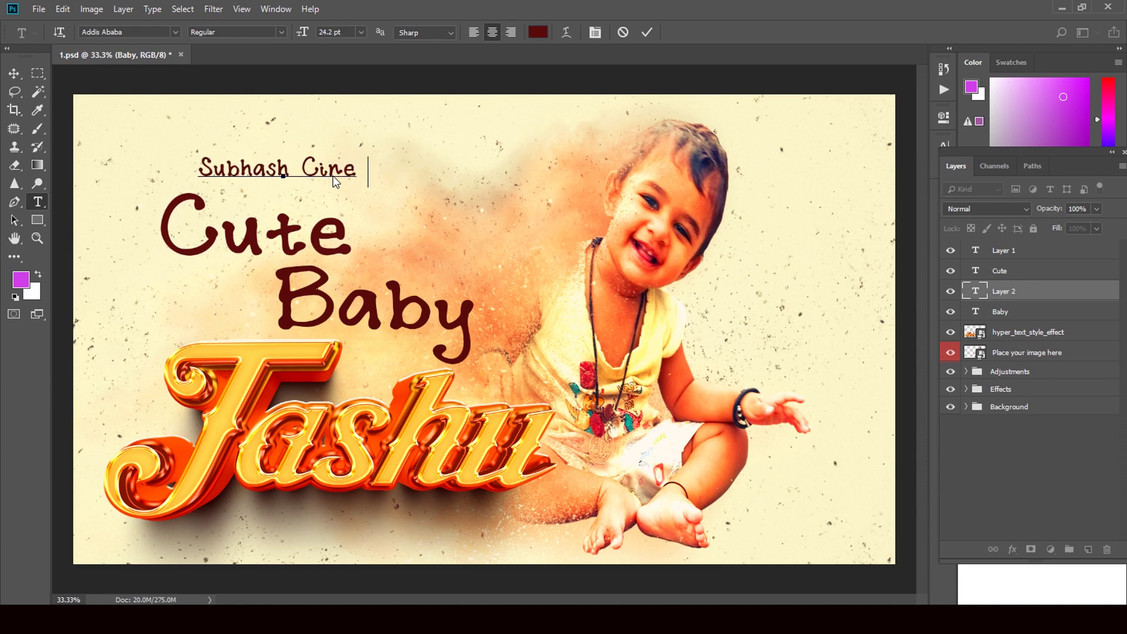
type("Arts")
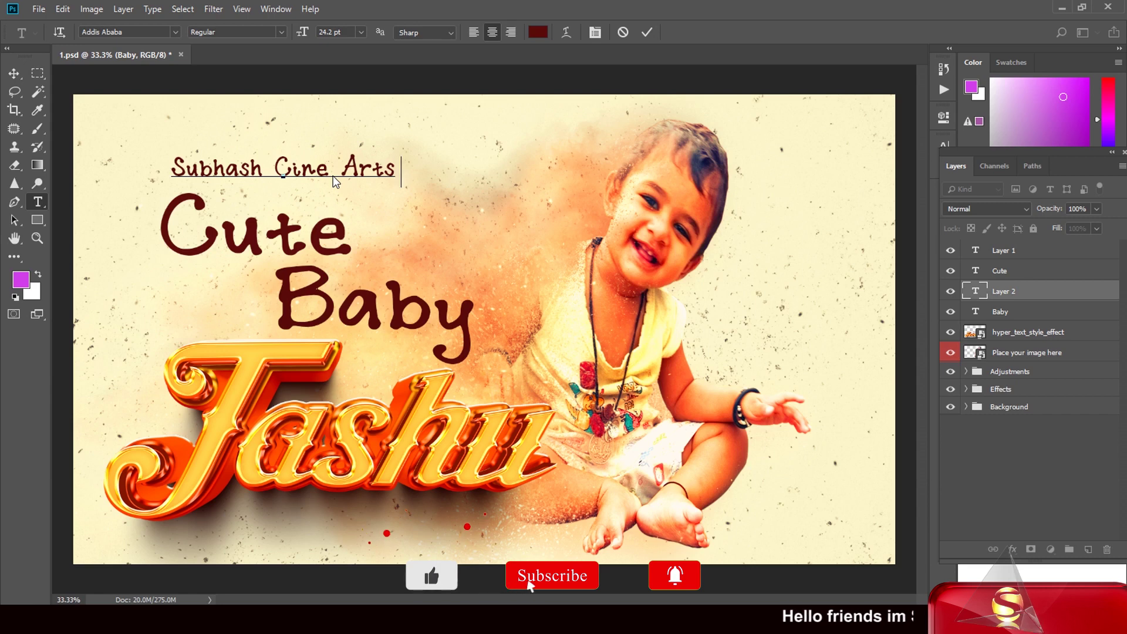
type(" Mum")
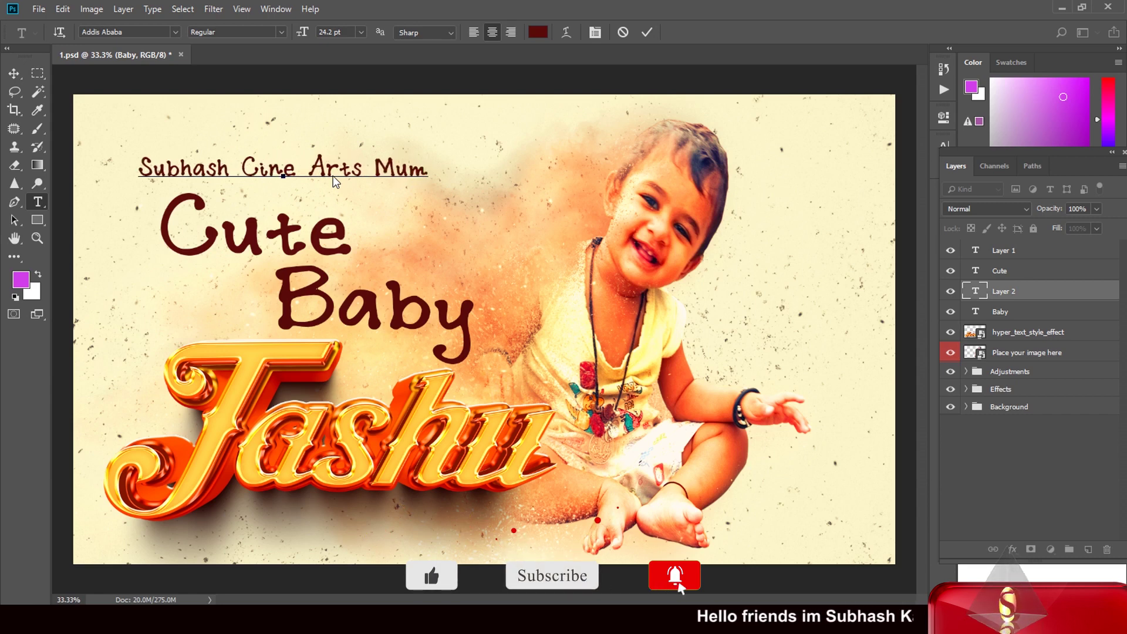
type("bai")
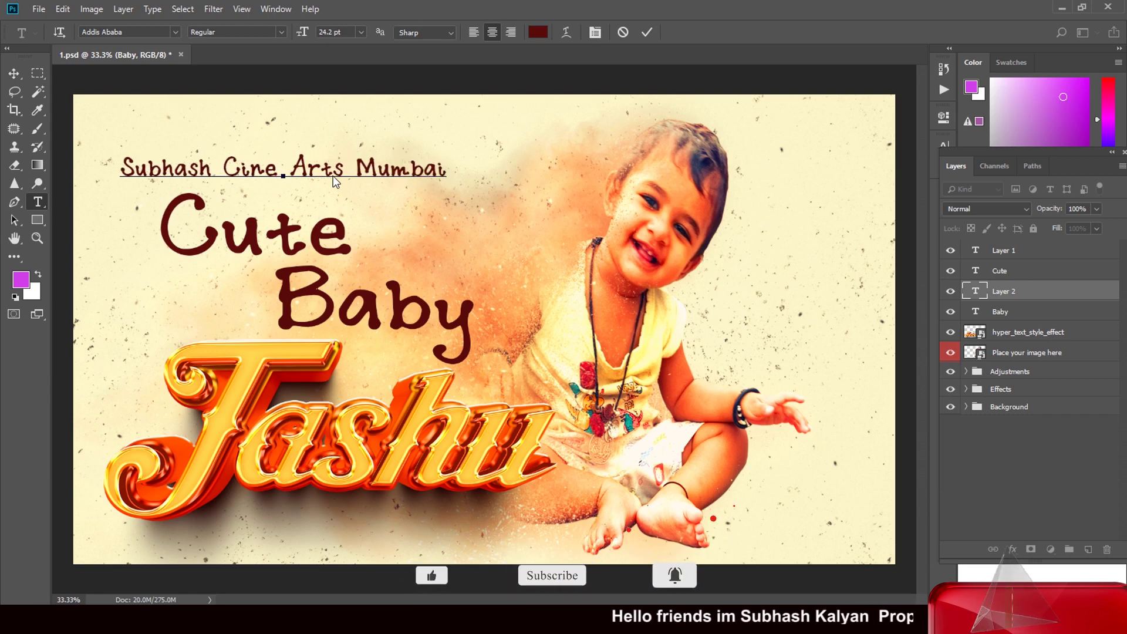
left_click(14, 73)
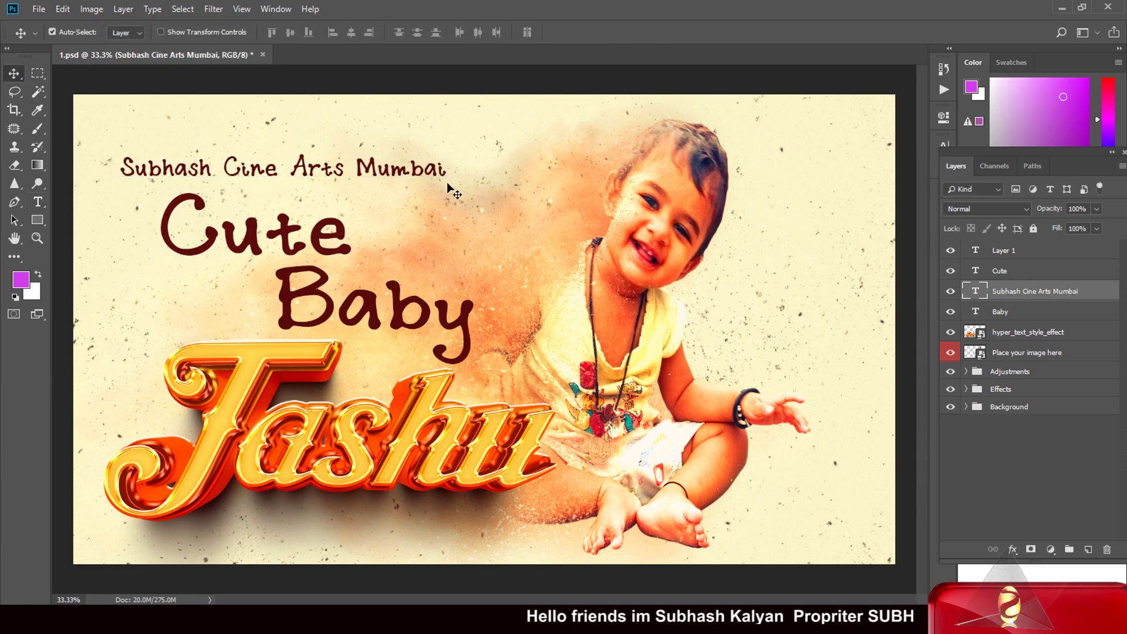
Free-transform the credit line, scaling it to fit beneath the Tashu title, and apply the transform.
left_click_drag(441, 175, 499, 171)
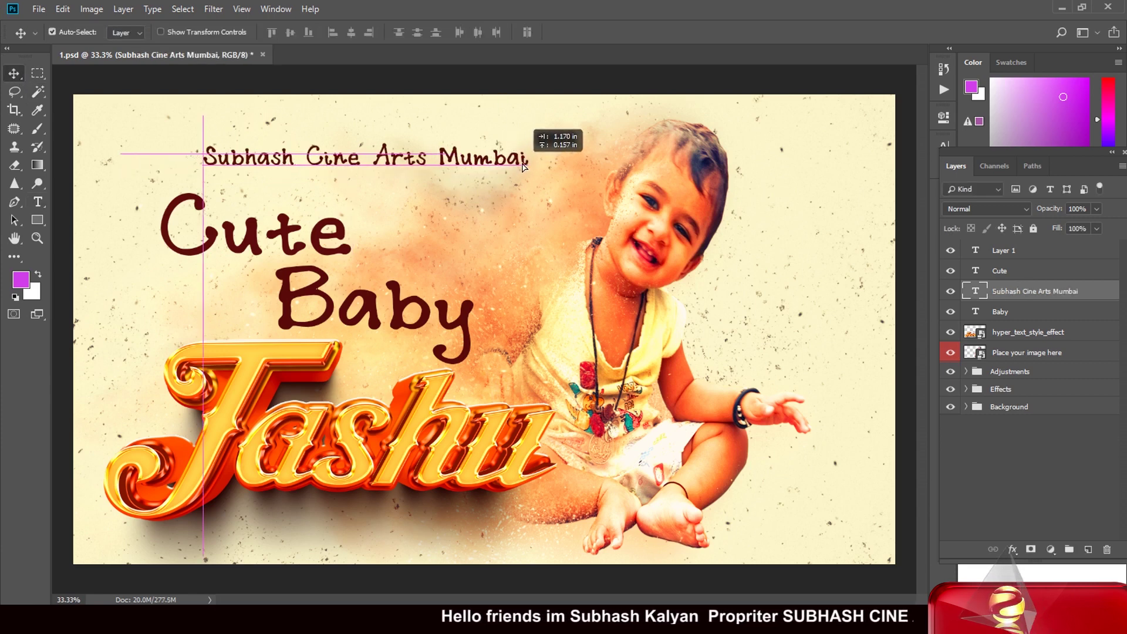
key("ctrl+t")
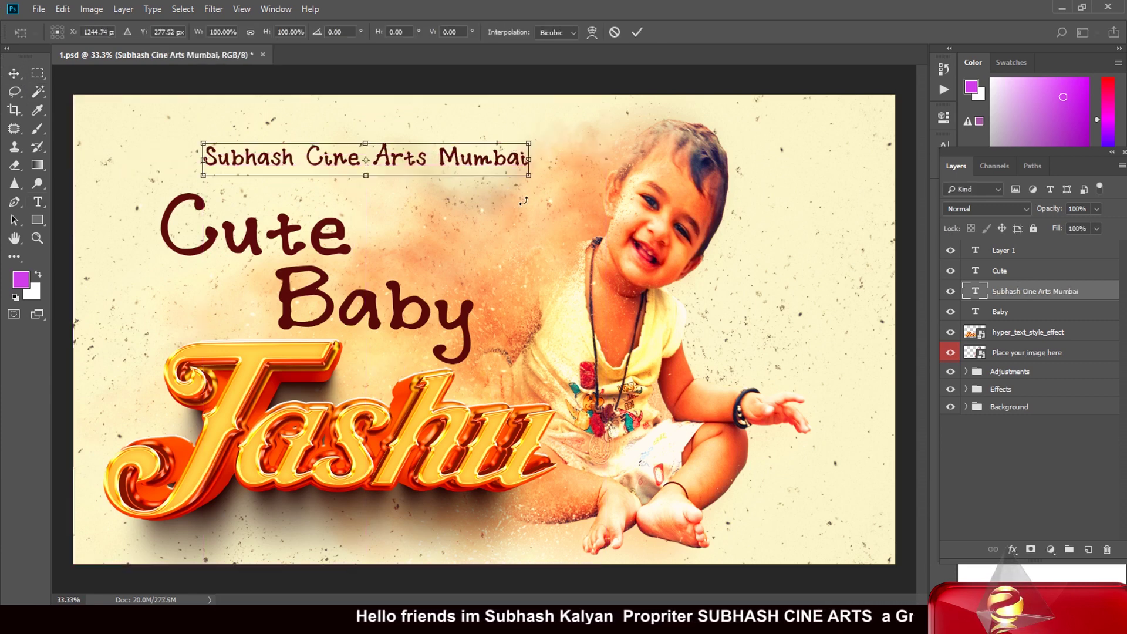
left_click_drag(535, 183, 579, 198)
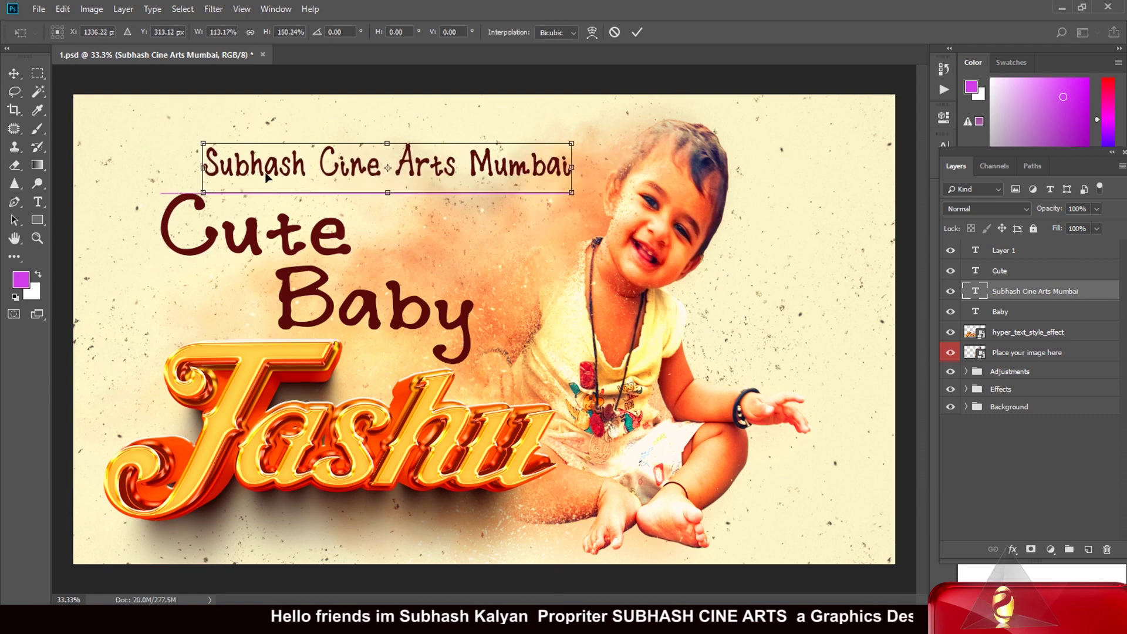
left_click_drag(204, 144, 158, 140)
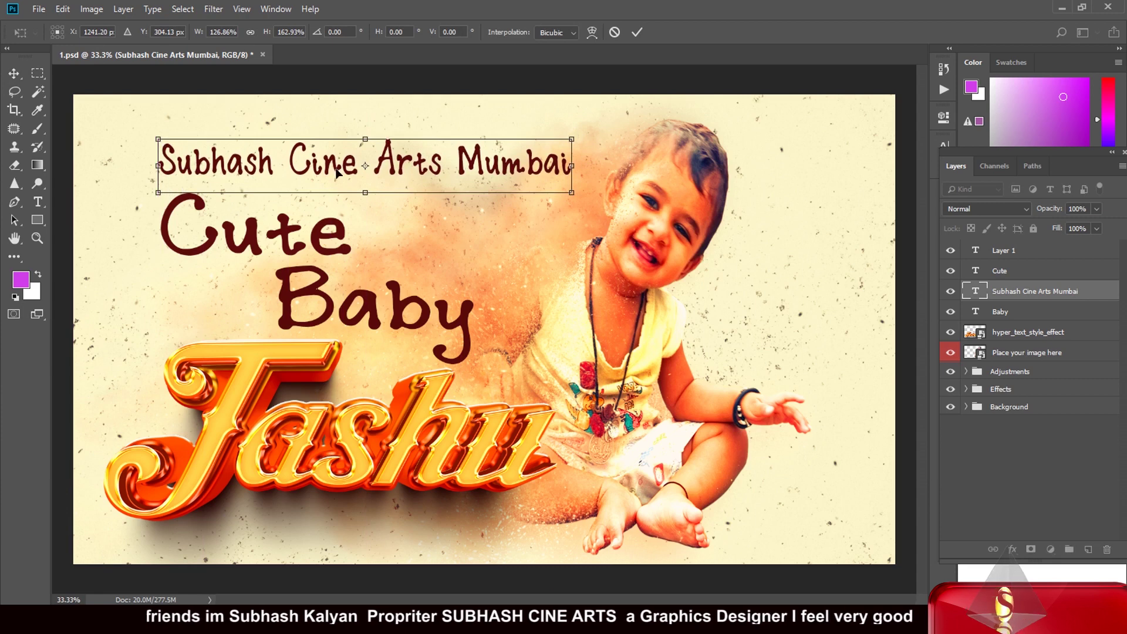
mouse_move(351, 174)
left_mouse_down()
mouse_move(367, 132)
mouse_move(463, 541)
left_mouse_up()
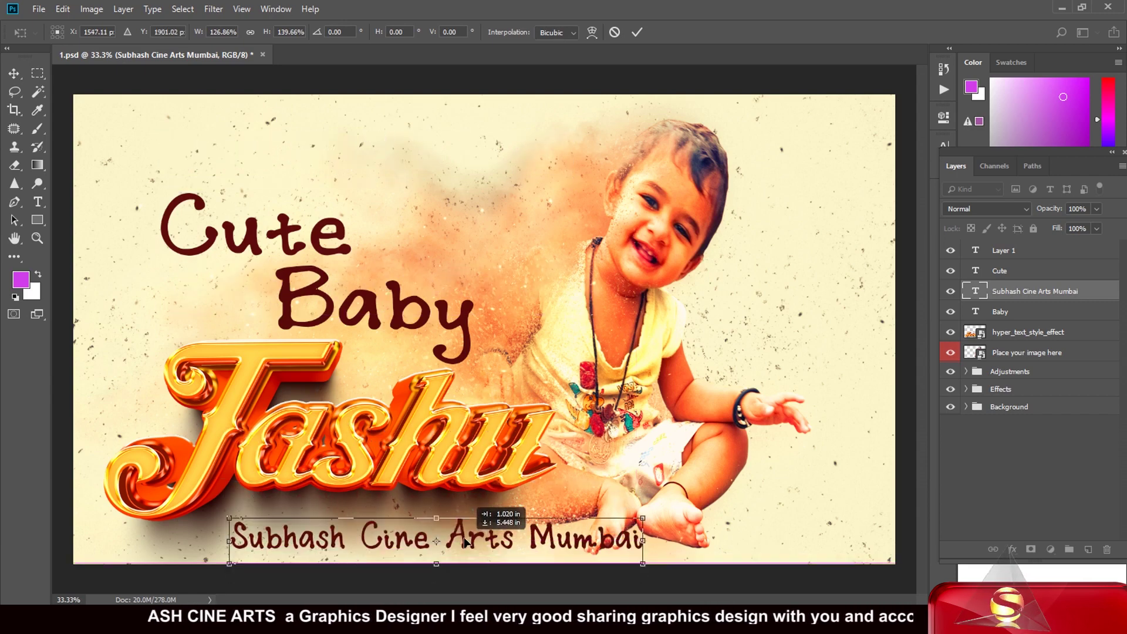
left_click_drag(464, 541, 458, 541)
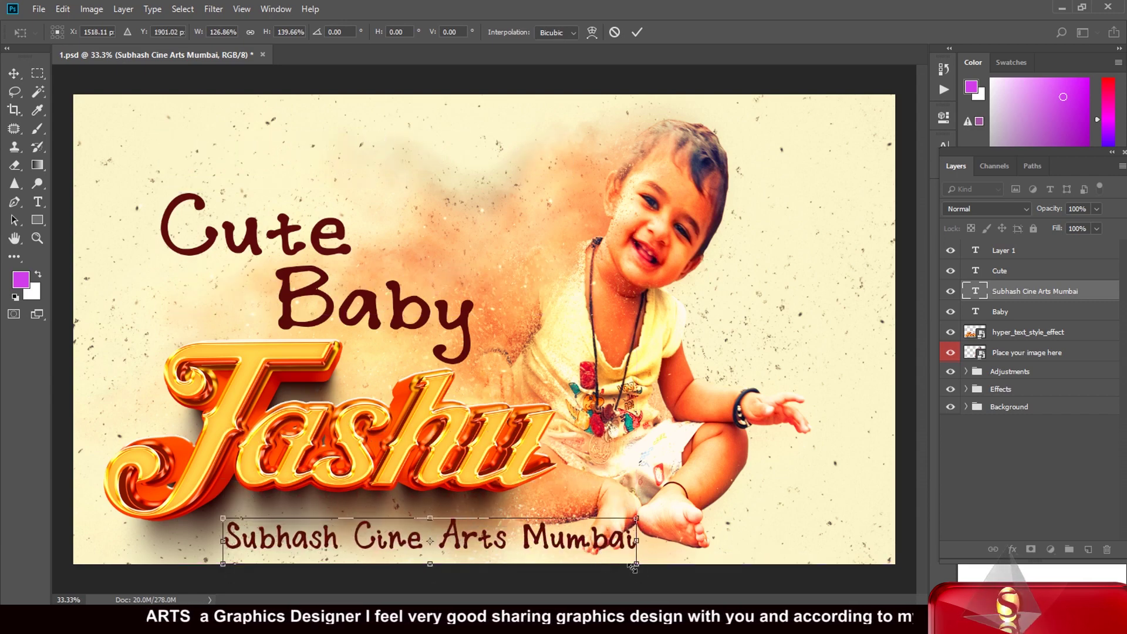
left_click_drag(637, 567, 529, 549)
left_click(12, 72)
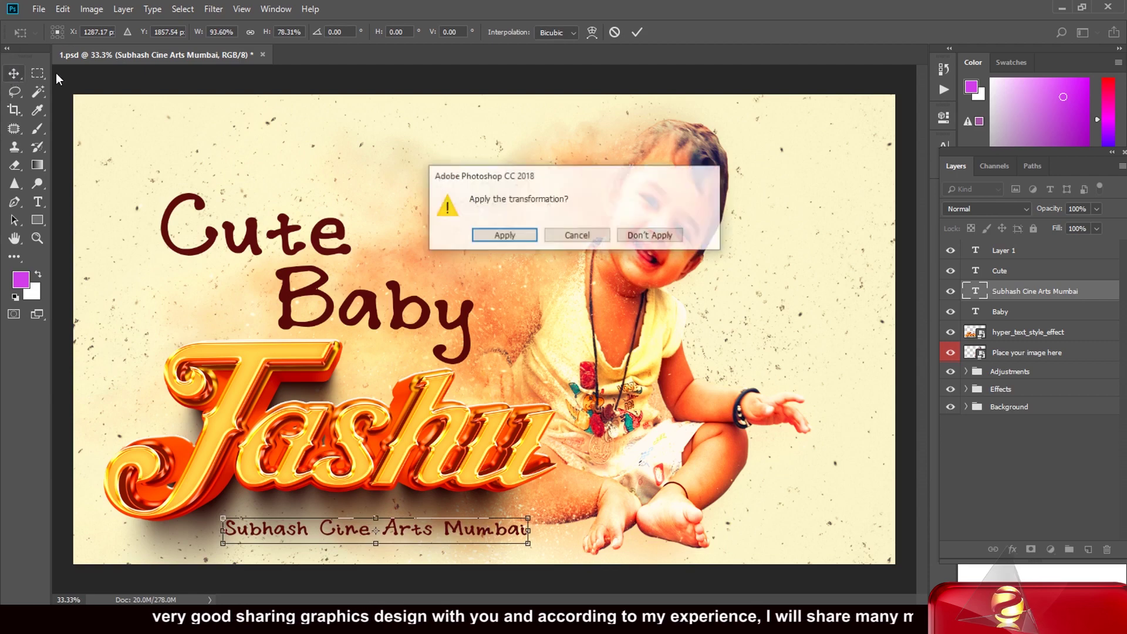
left_click(500, 236)
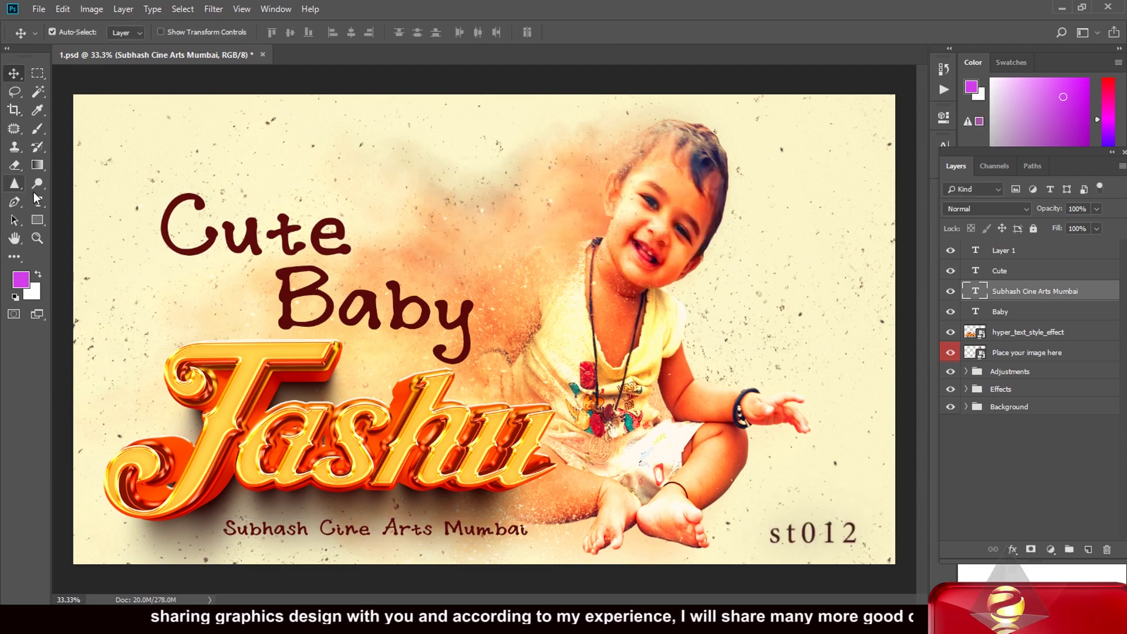
Switch the credit line to the plain serif font AADevApsBil.
left_click(175, 32)
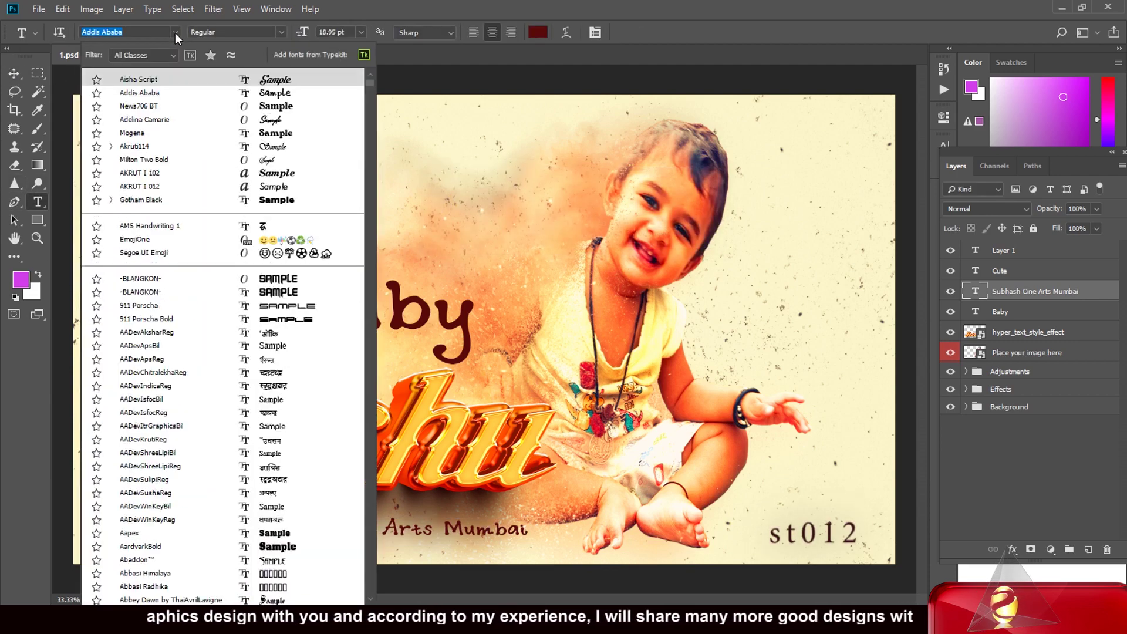
key("Down")
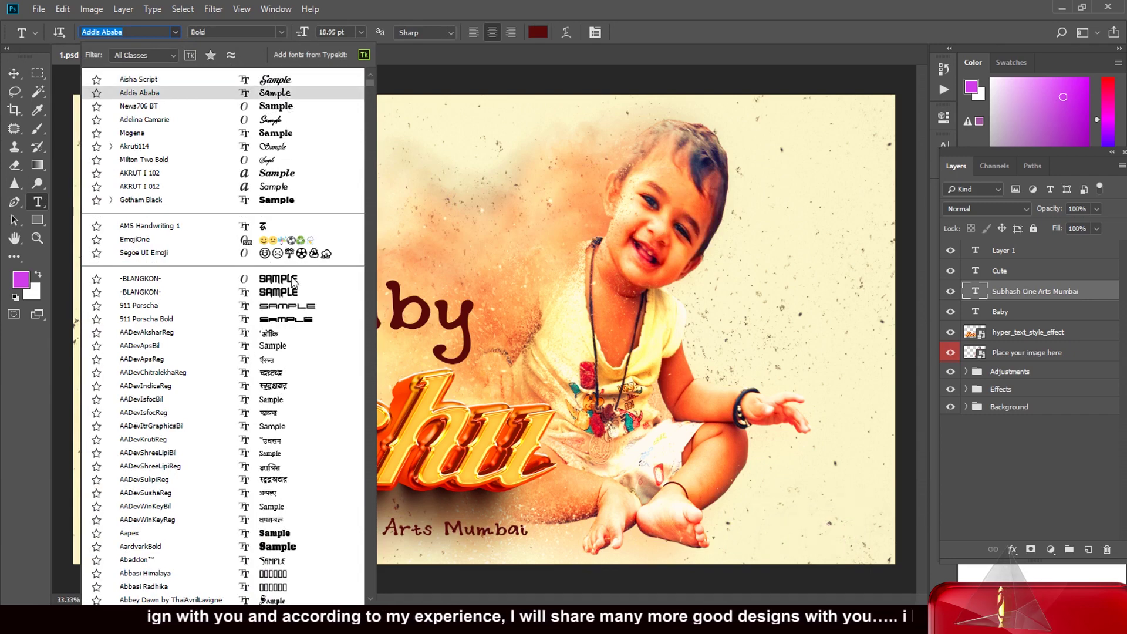
key("Down")
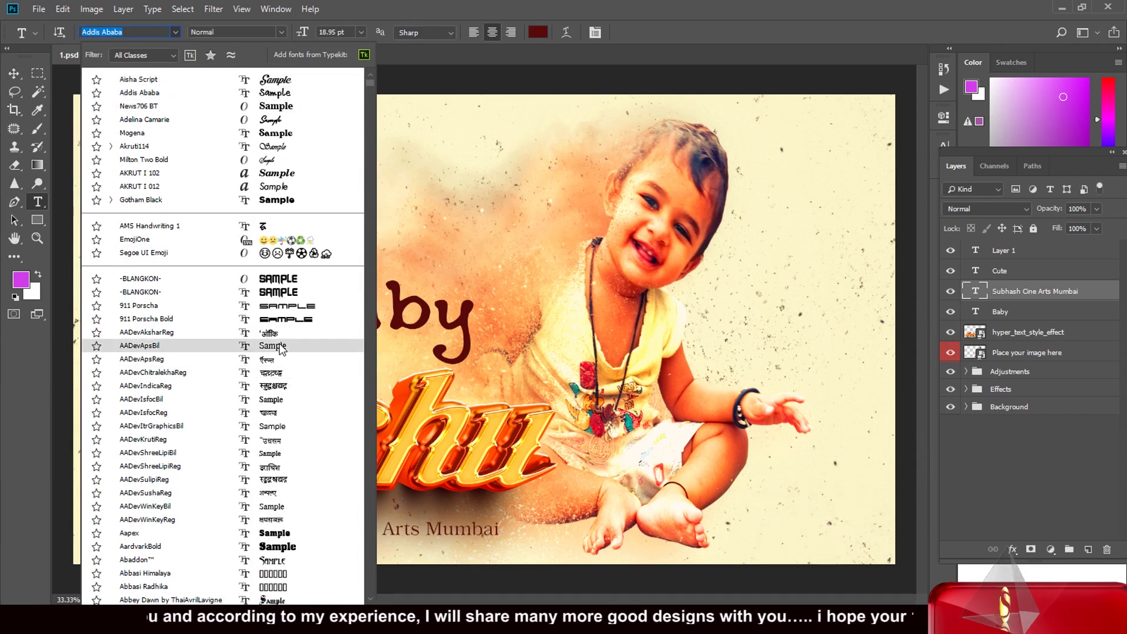
key("Escape")
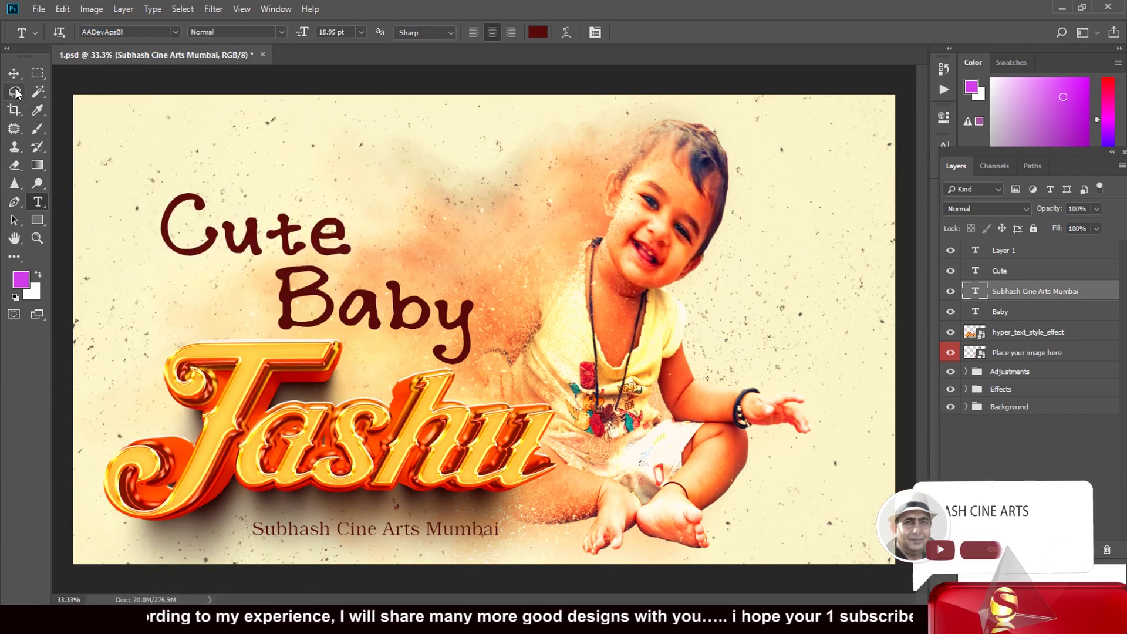
Nudge the credit line slightly lower under the Tashu title.
left_click(14, 80)
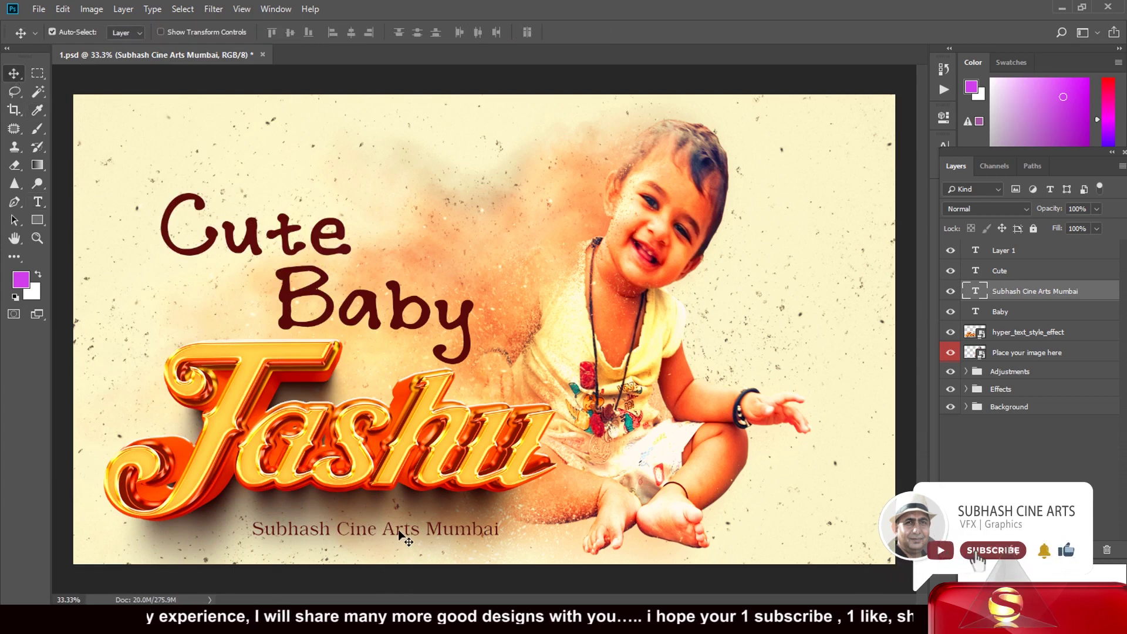
left_click_drag(399, 536, 401, 544)
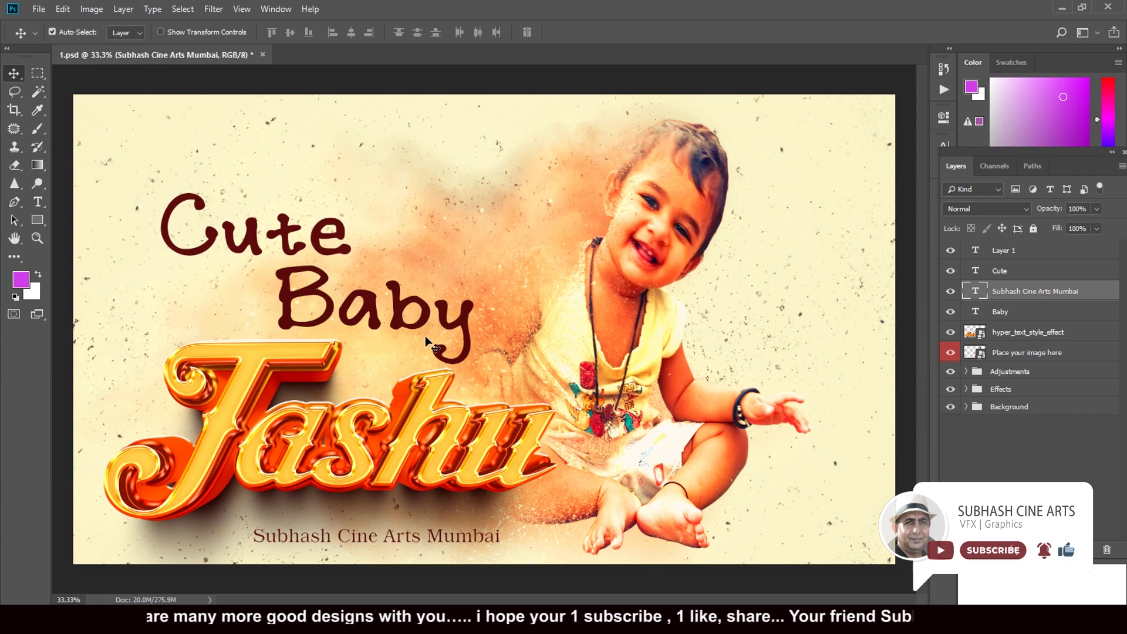
left_click(449, 457)
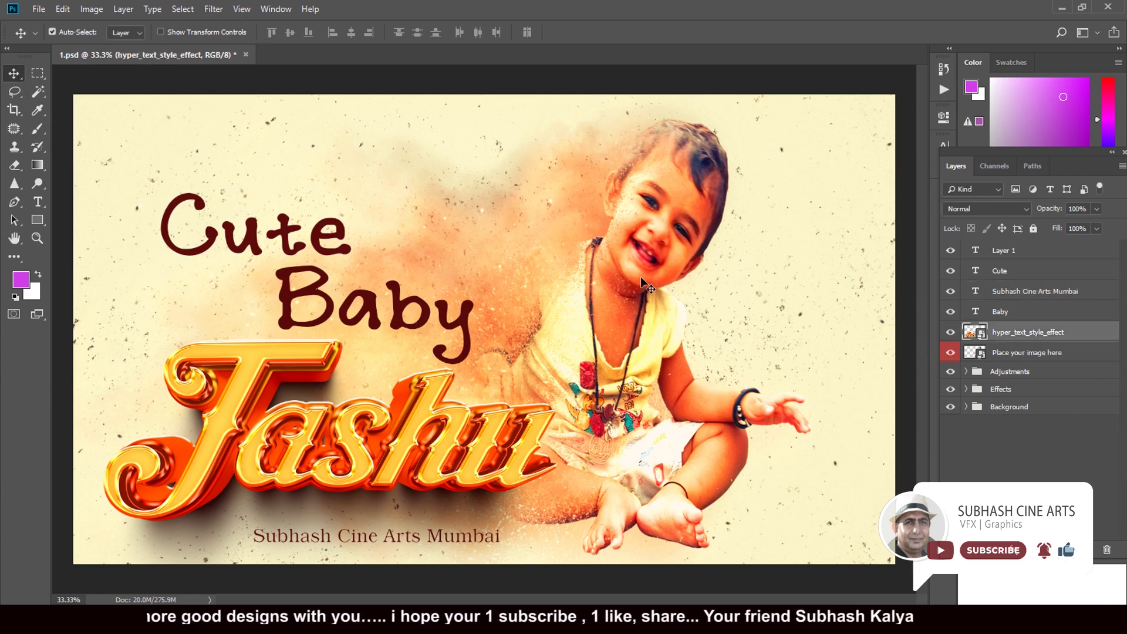